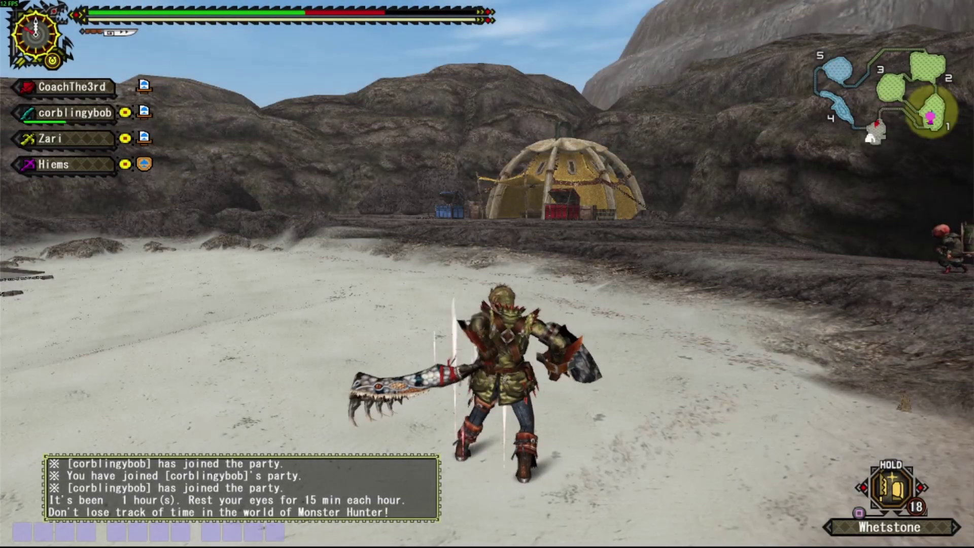
pyautogui.press('e')
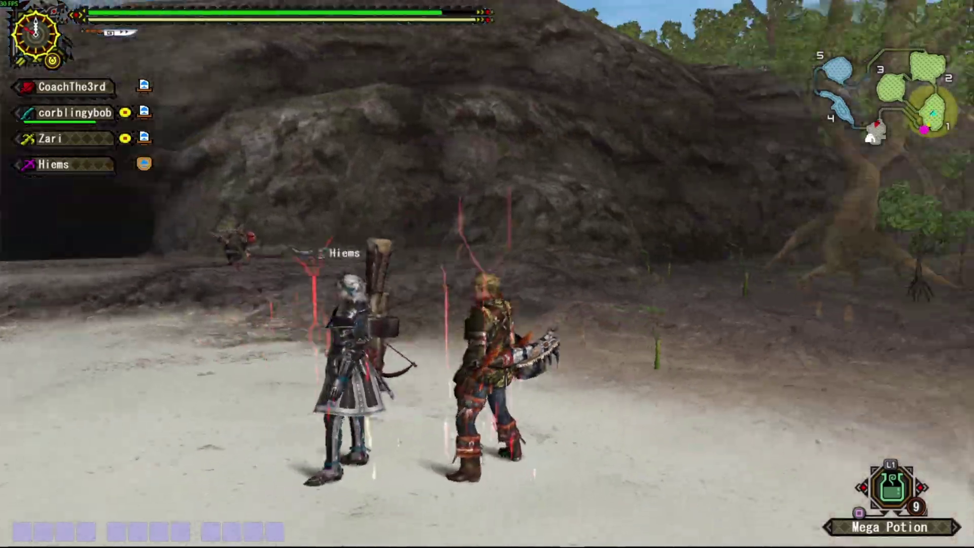
pyautogui.press('w')
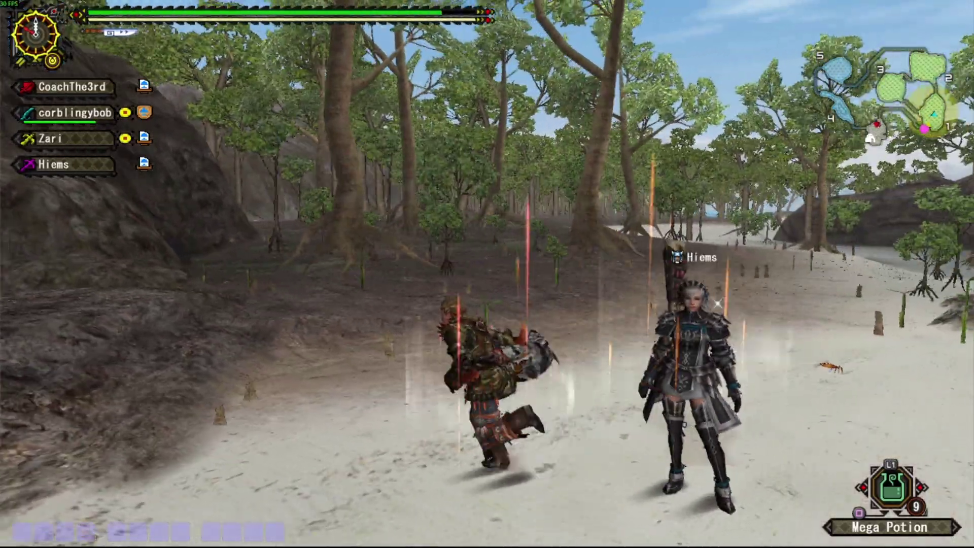
pyautogui.press('v')
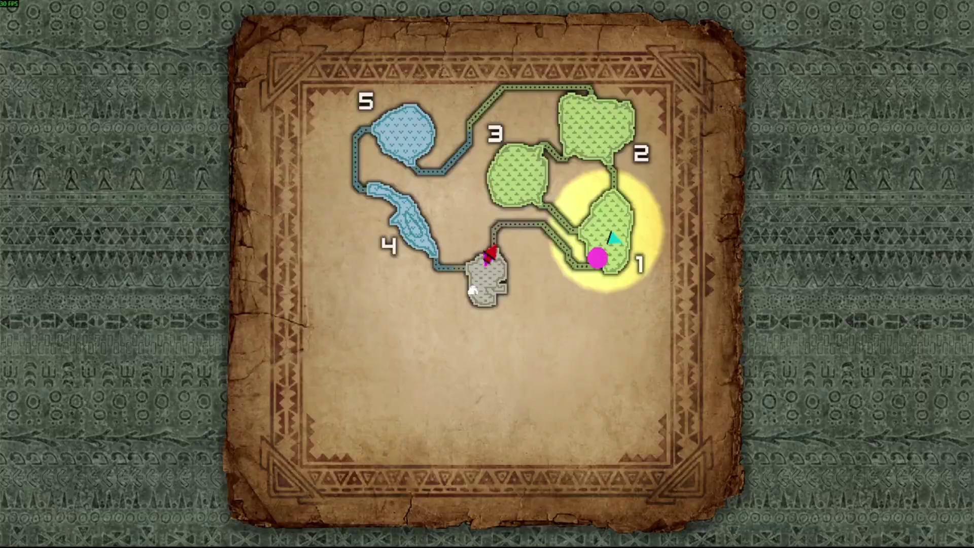
pyautogui.press('m')
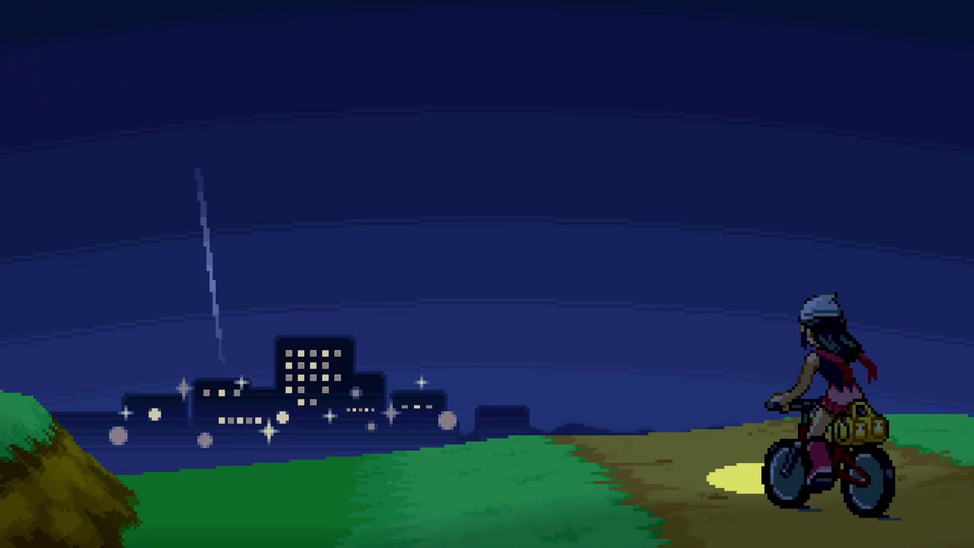
# Step: Download the MHFCT4.1.7z archive from Google Drive despite the missing virus scan and save it to the Desktop as MHFCT4.1
pyautogui.moveTo(973, 147); pyautogui.dragTo(312, 37)
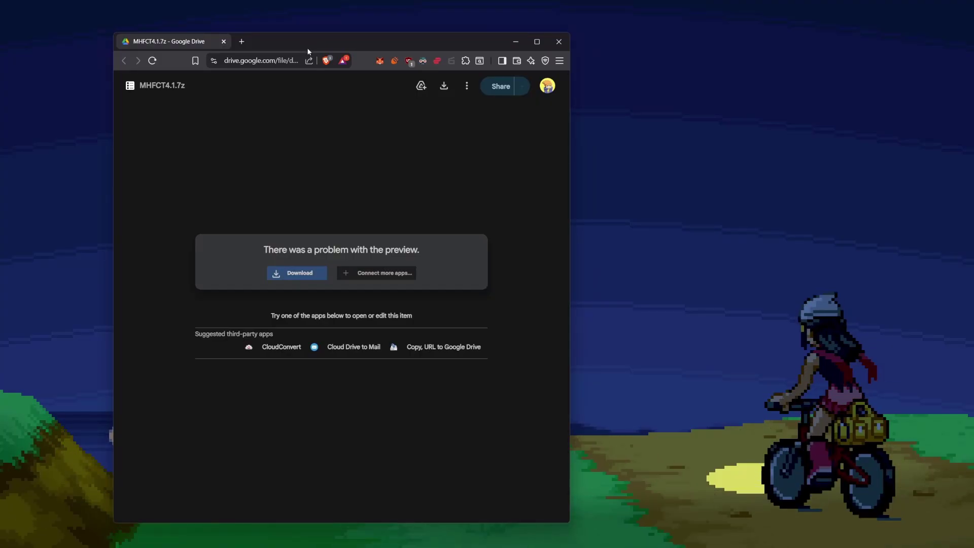
pyautogui.moveTo(364, 41); pyautogui.dragTo(365, 31)
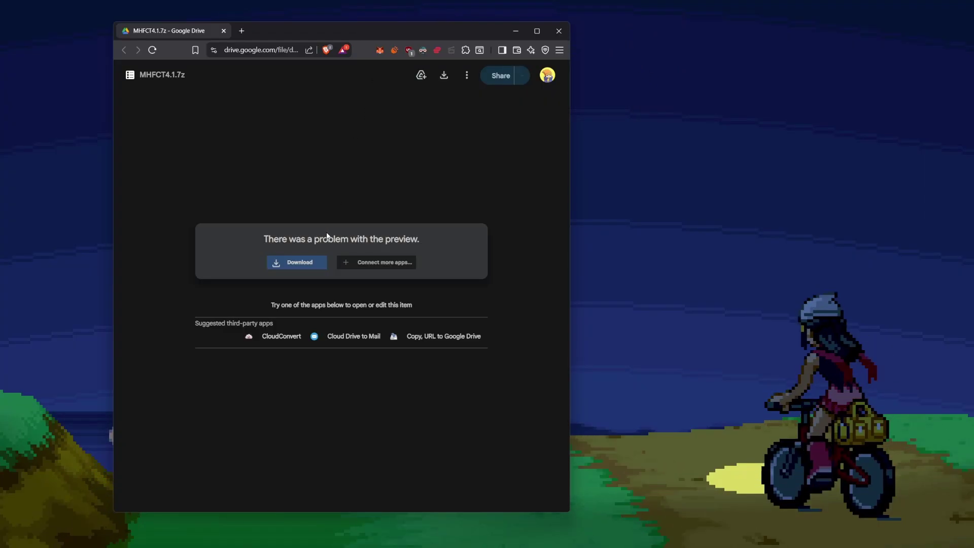
pyautogui.click(283, 266)
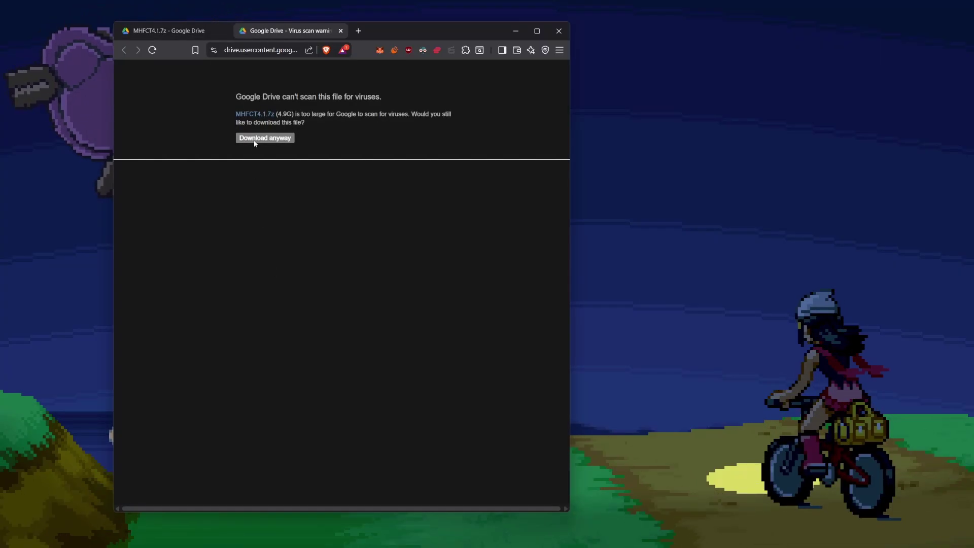
pyautogui.click(256, 140)
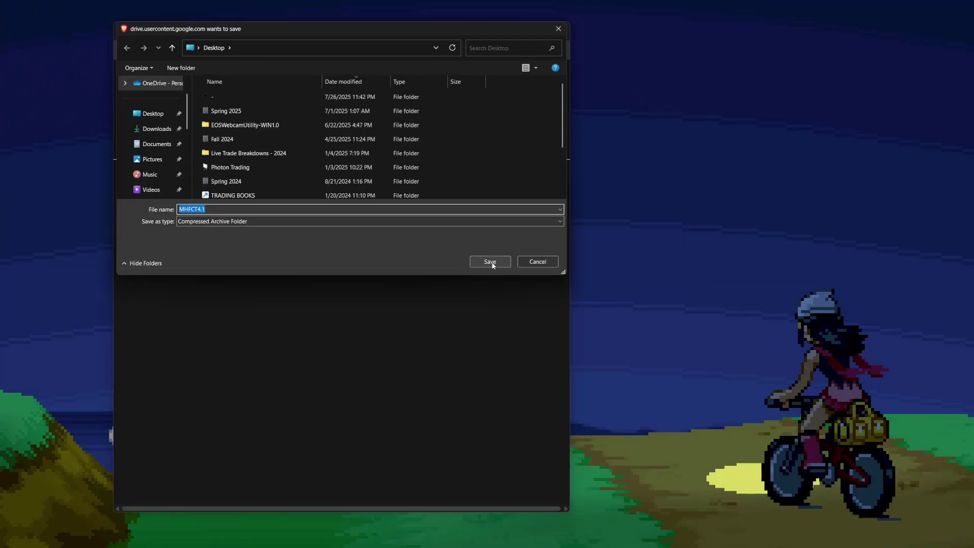
pyautogui.click(490, 261)
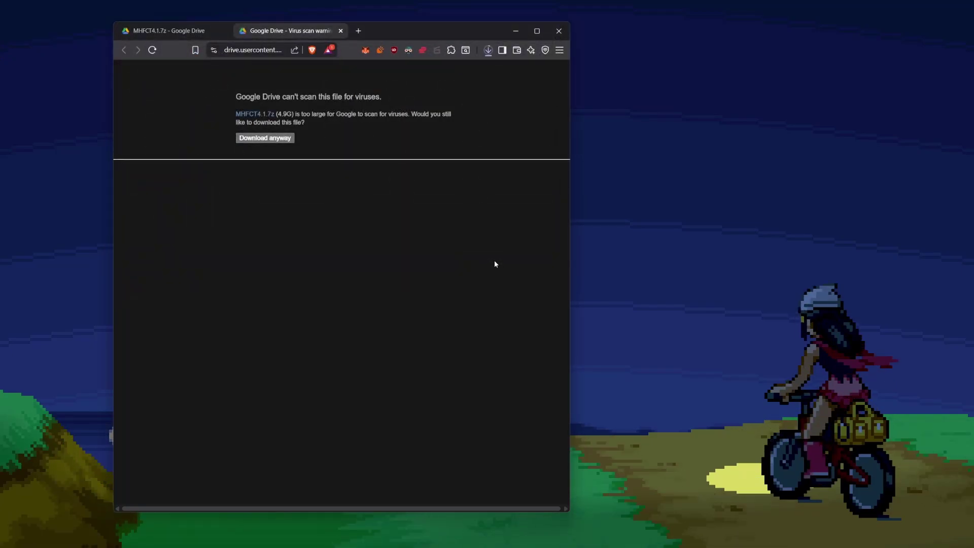
# Step: Move the browser aside, open the downloaded MHFCT4.1 archive from the desktop in BreeZip and dismiss the Premium offer
pyautogui.moveTo(441, 30); pyautogui.dragTo(803, 34)
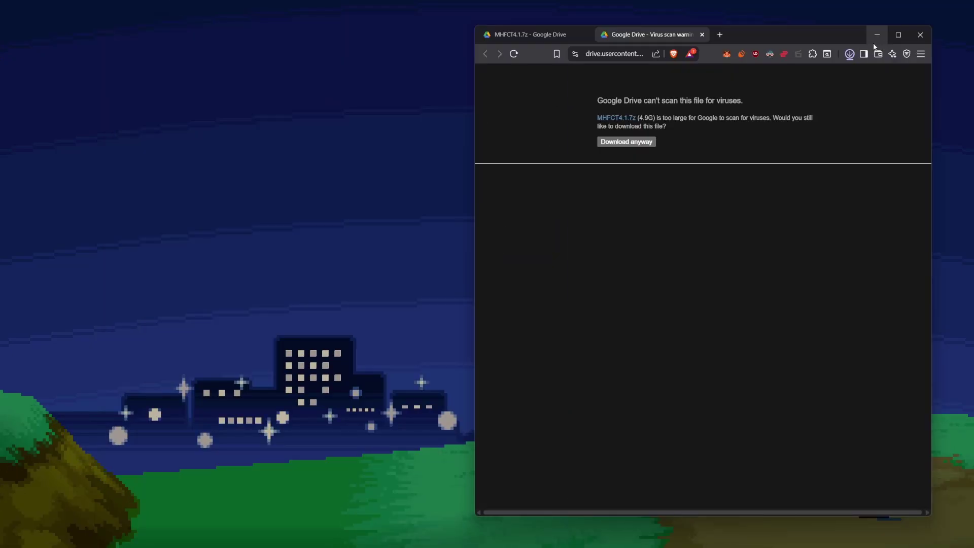
pyautogui.moveTo(745, 76); pyautogui.dragTo(158, 197)
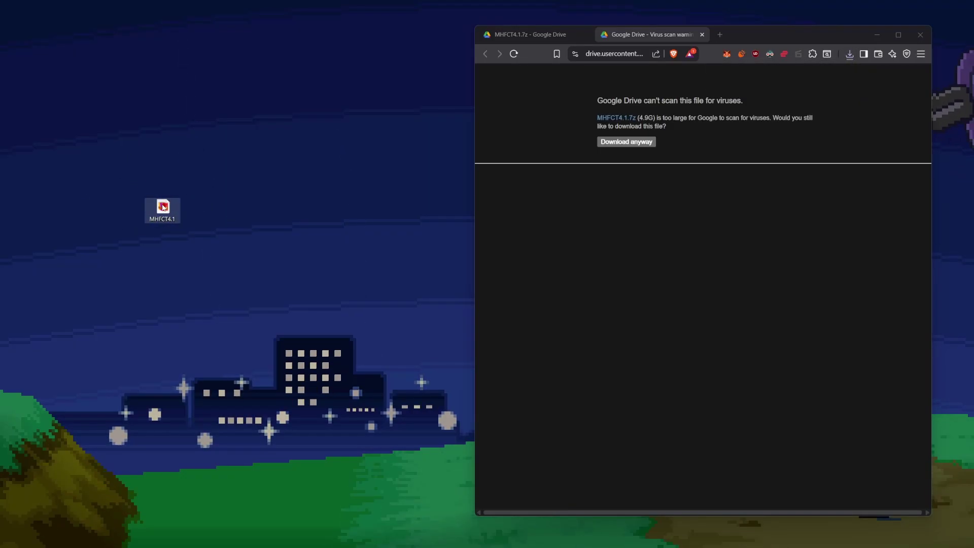
pyautogui.moveTo(162, 207)
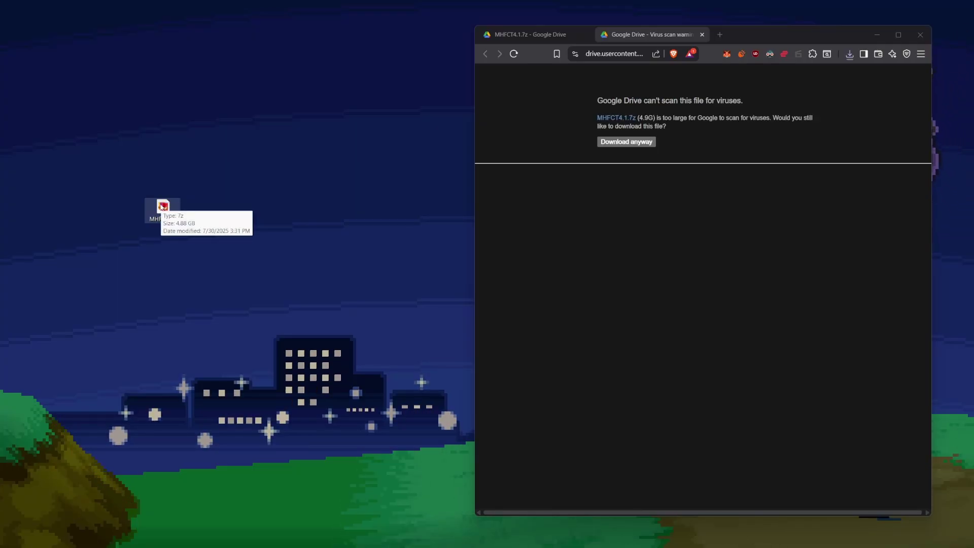
pyautogui.doubleClick(162, 207)
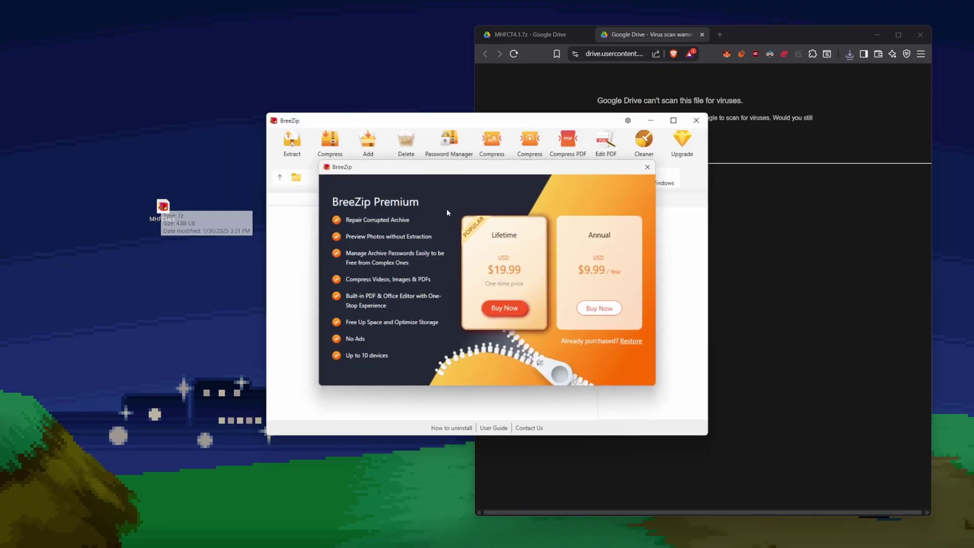
pyautogui.click(647, 167)
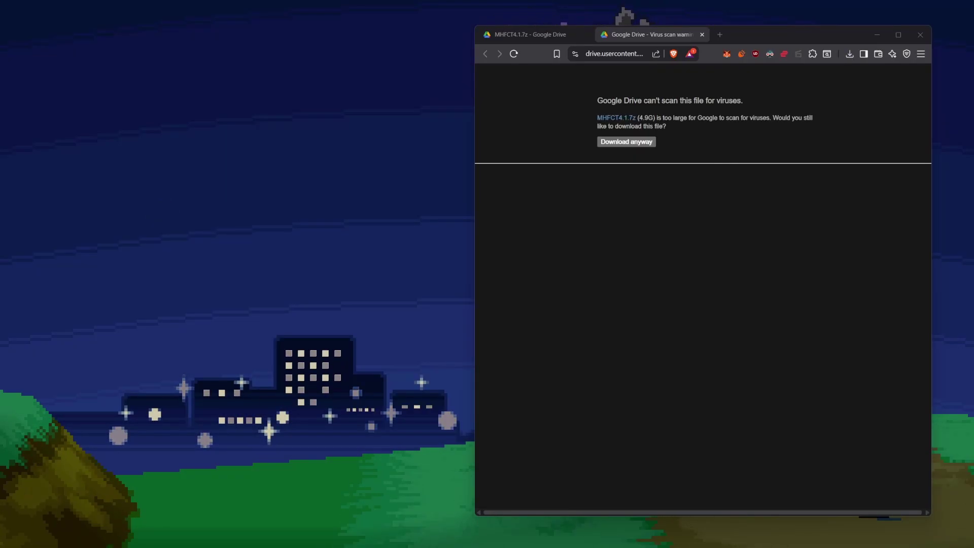
# Step: Bring up the Monster Hunter Frontier Z folder, start the mhf application and reposition its launcher window
pyautogui.moveTo(973, 221); pyautogui.dragTo(0, 127)
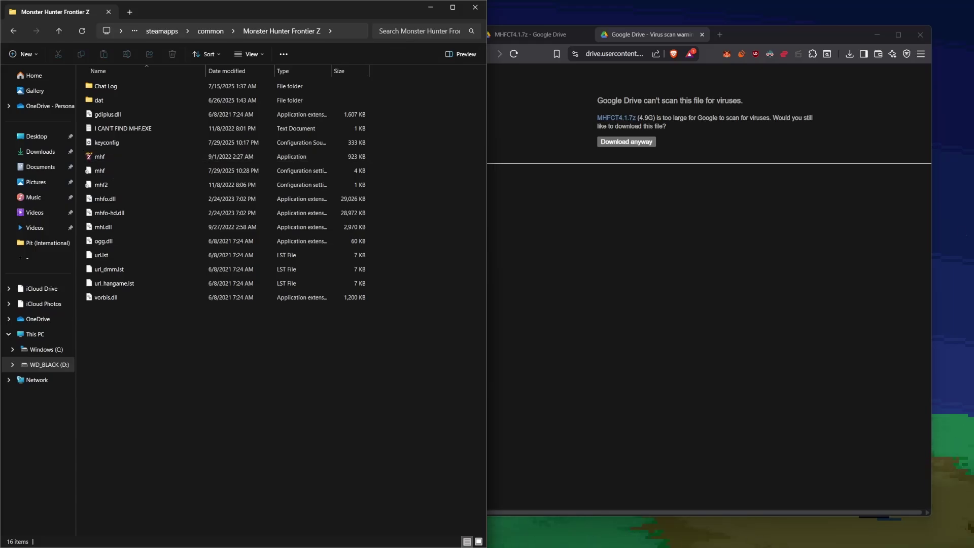
pyautogui.click(106, 160)
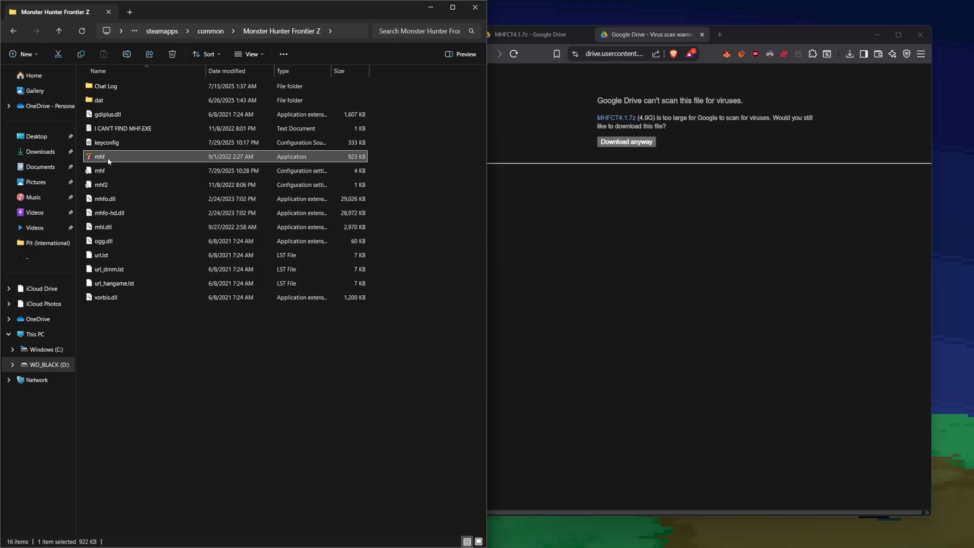
pyautogui.doubleClick(107, 157)
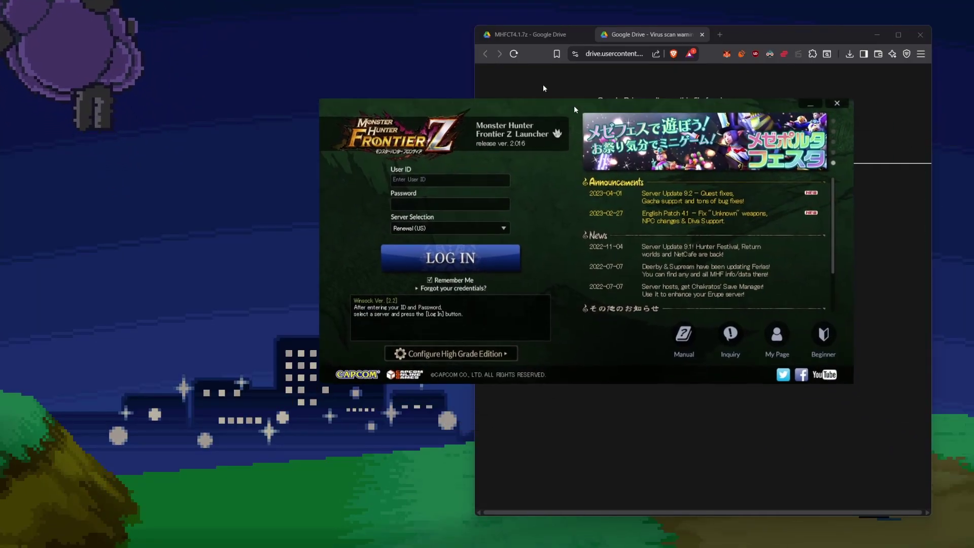
pyautogui.moveTo(575, 108); pyautogui.dragTo(358, 107)
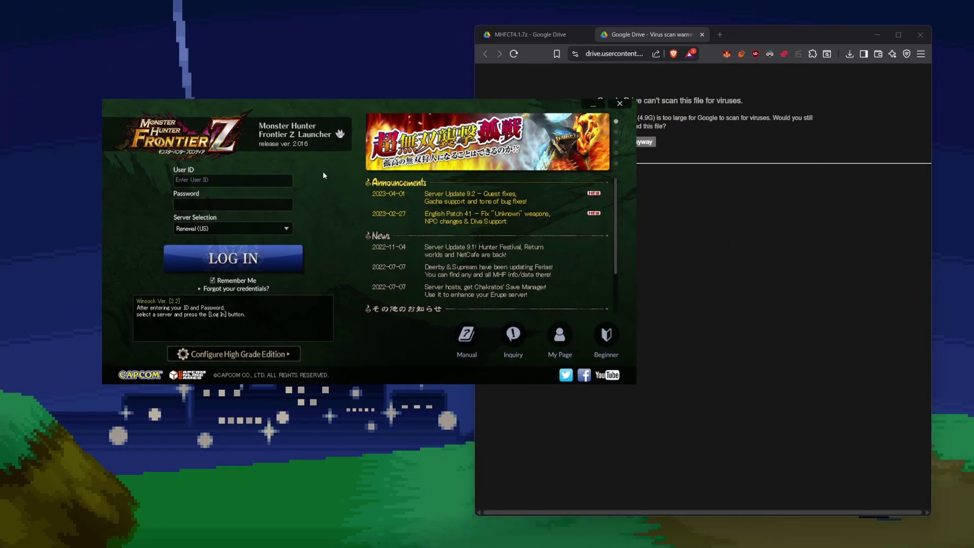
pyautogui.moveTo(332, 104)
pyautogui.mouseDown()
pyautogui.moveTo(298, 86)
pyautogui.moveTo(334, 122)
pyautogui.mouseUp()
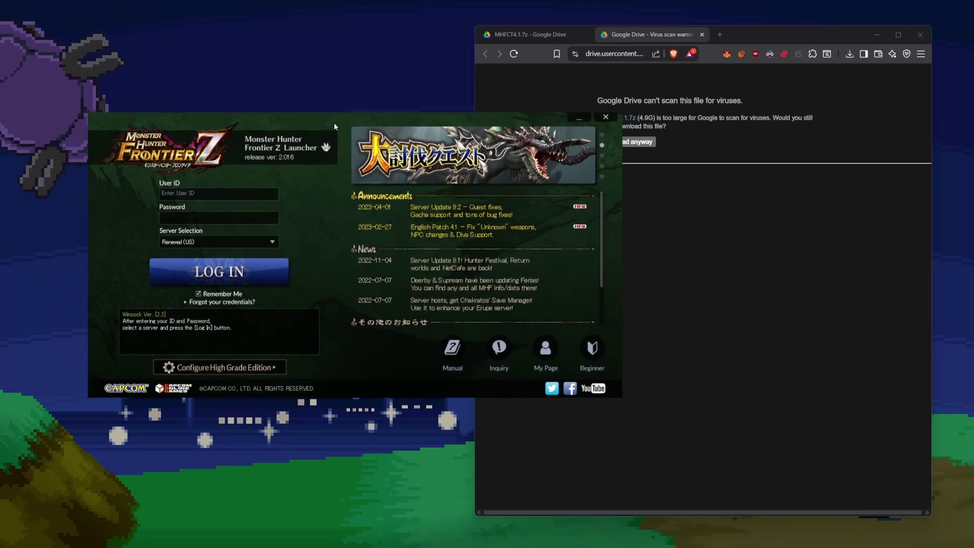
# Step: Open the launcher's High Grade Edition configuration, enable High Grade Edition and choose the Maximum display quality preset
pyautogui.click(221, 368)
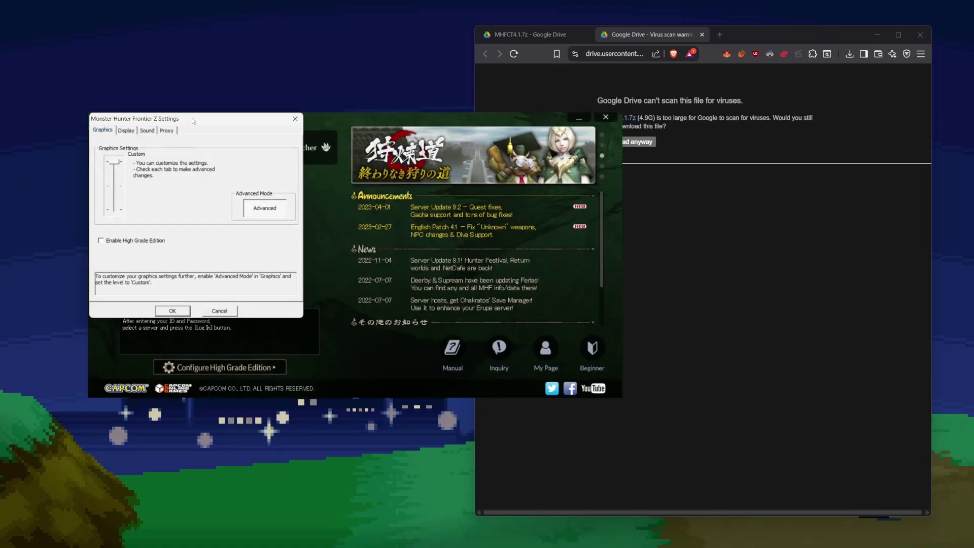
pyautogui.moveTo(192, 117); pyautogui.dragTo(554, 128)
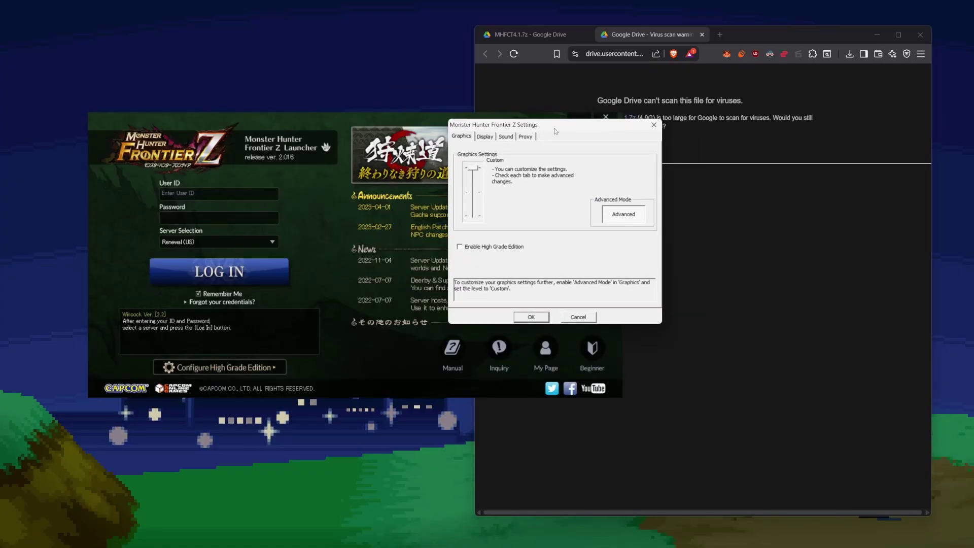
pyautogui.click(461, 248)
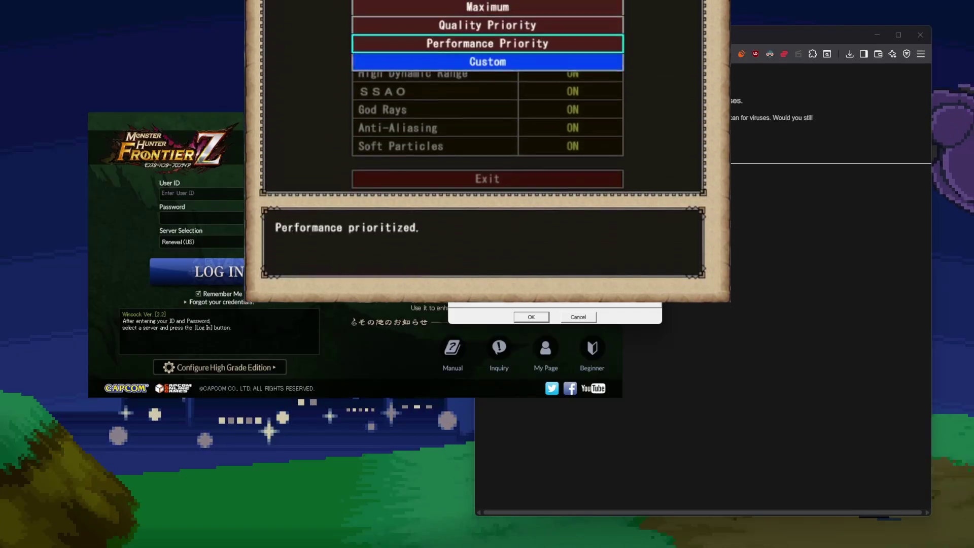
pyautogui.press('Up')
pyautogui.press('Up')
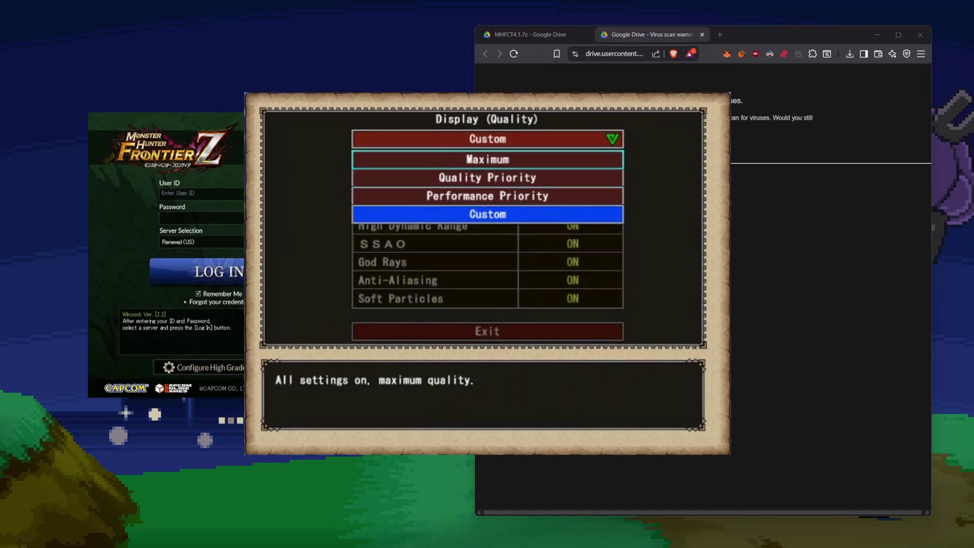
pyautogui.press('Return')
# Step: Look through the individual display quality options from Realistic Shadows (Town) to Soft Particles, and exit the quality settings
pyautogui.press('Down')
pyautogui.press('Return')
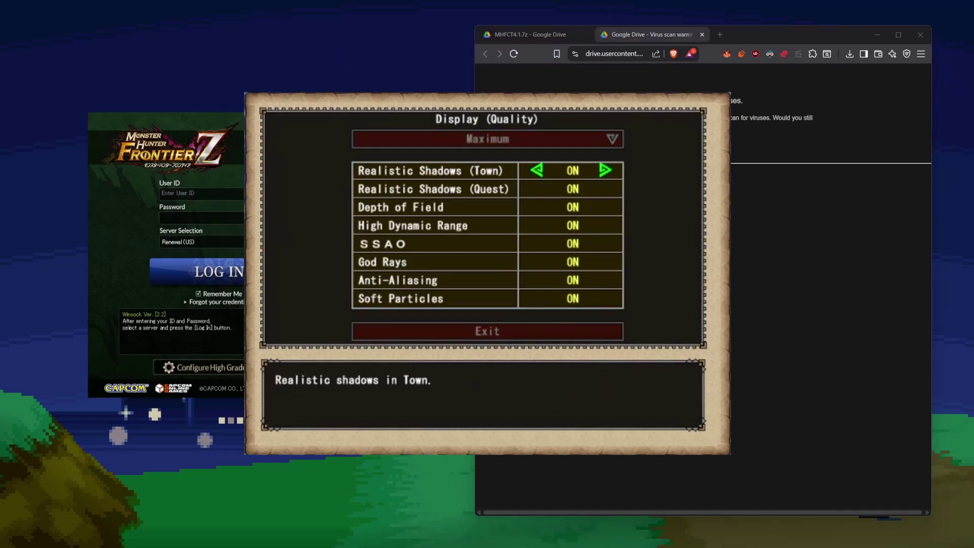
pyautogui.press('Down')
pyautogui.press('Down')
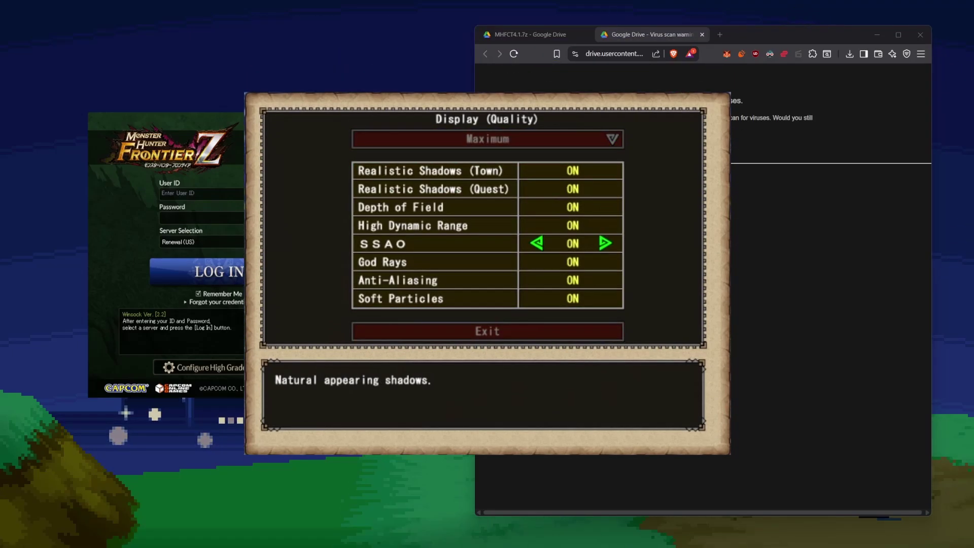
pyautogui.press('Down')
pyautogui.press('Down')
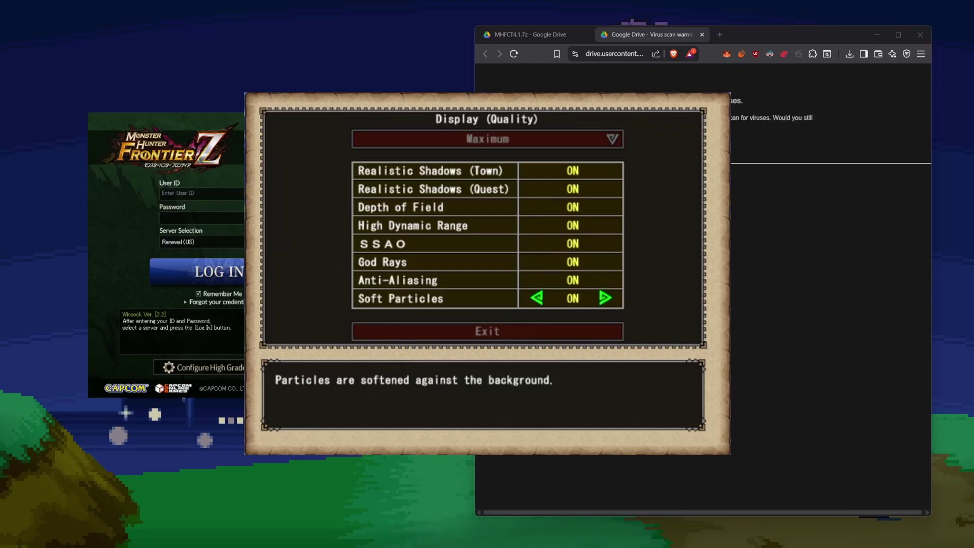
pyautogui.press('Escape')
pyautogui.press('Escape')
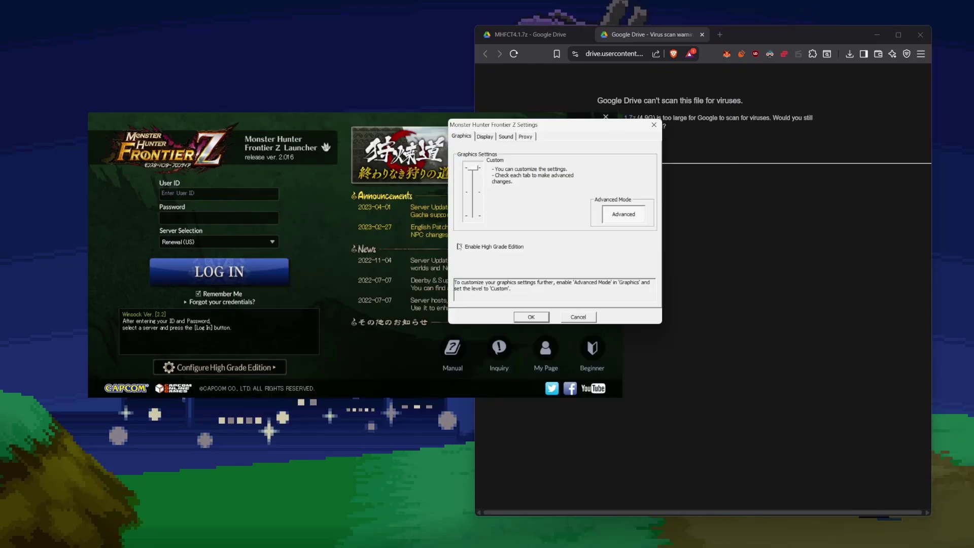
# Step: Switch Advanced Mode off in the graphics settings to show the preset levels, and switch it back on
pyautogui.click(459, 247)
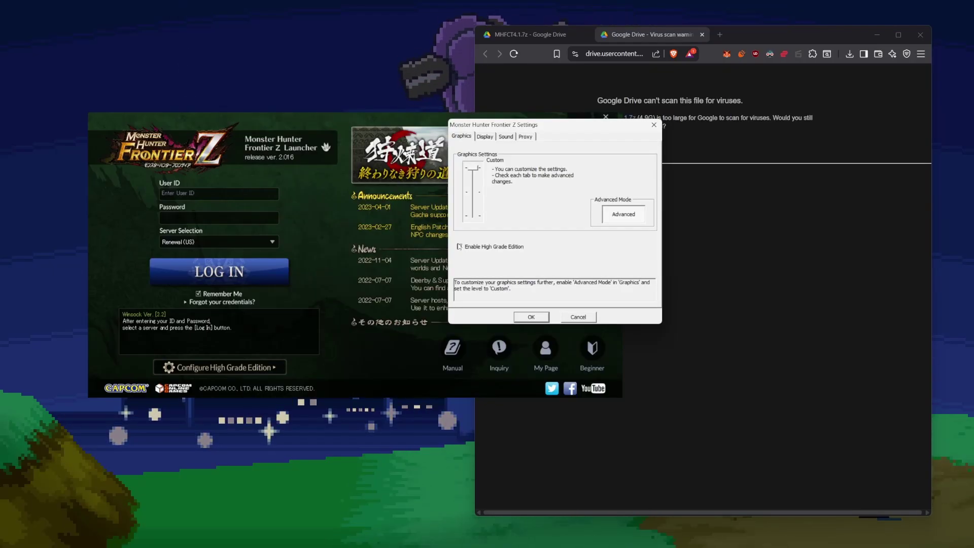
pyautogui.click(618, 221)
pyautogui.click(481, 315)
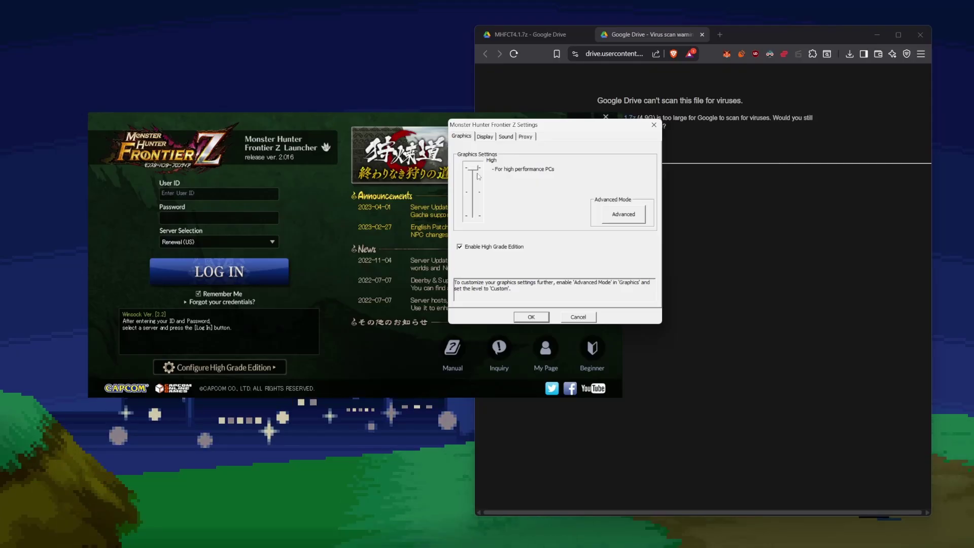
pyautogui.click(625, 216)
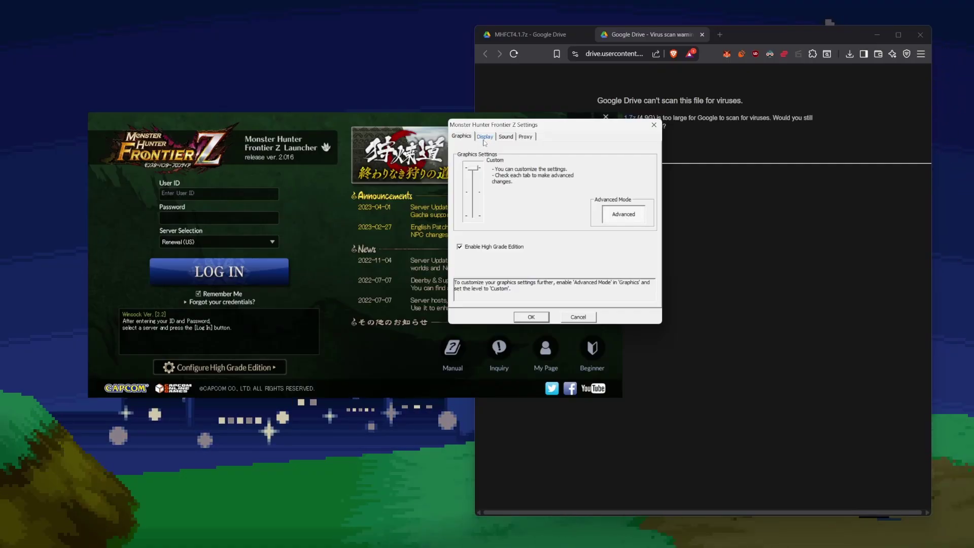
# Step: Check the windowed resolution choices in the display settings, set Texture Compression to Enabled (Low), and save and apply the changes
pyautogui.click(485, 137)
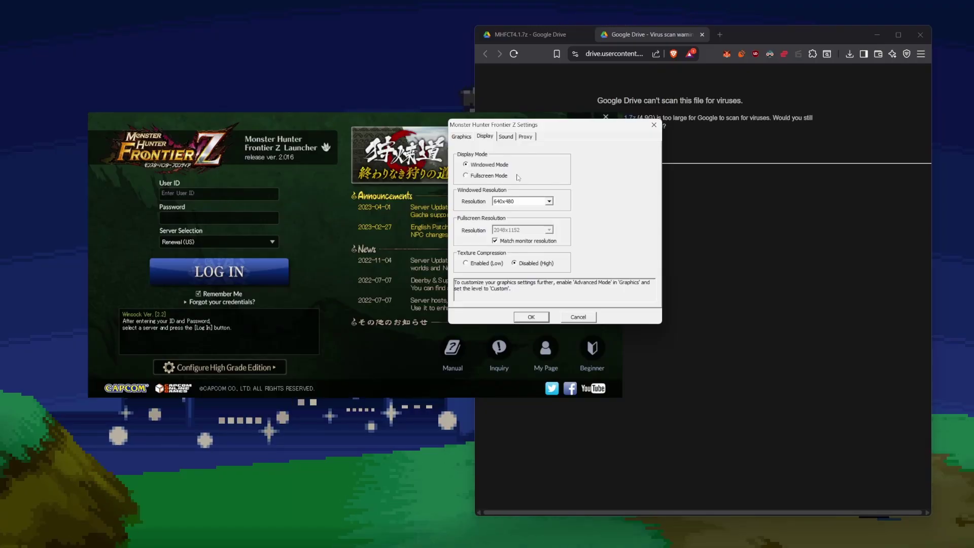
pyautogui.click(548, 202)
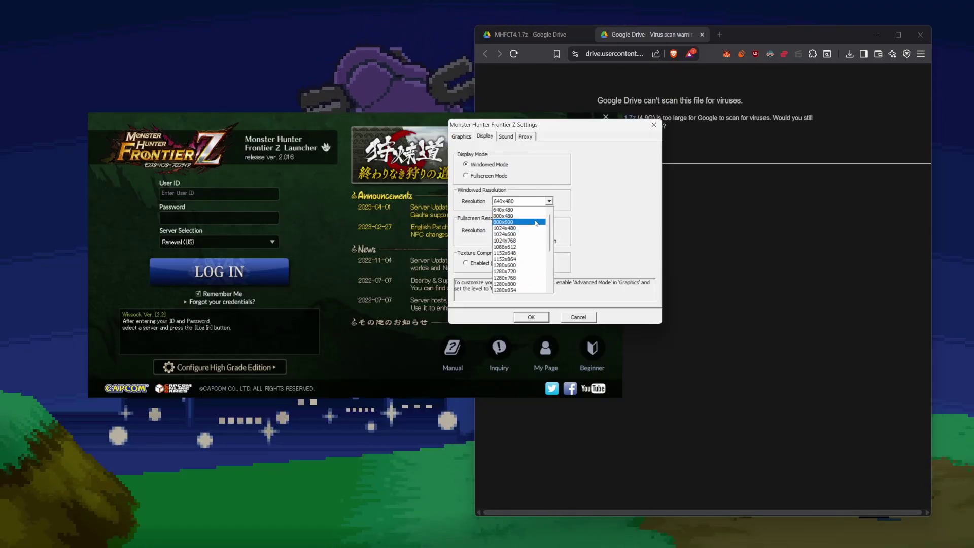
pyautogui.click(525, 174)
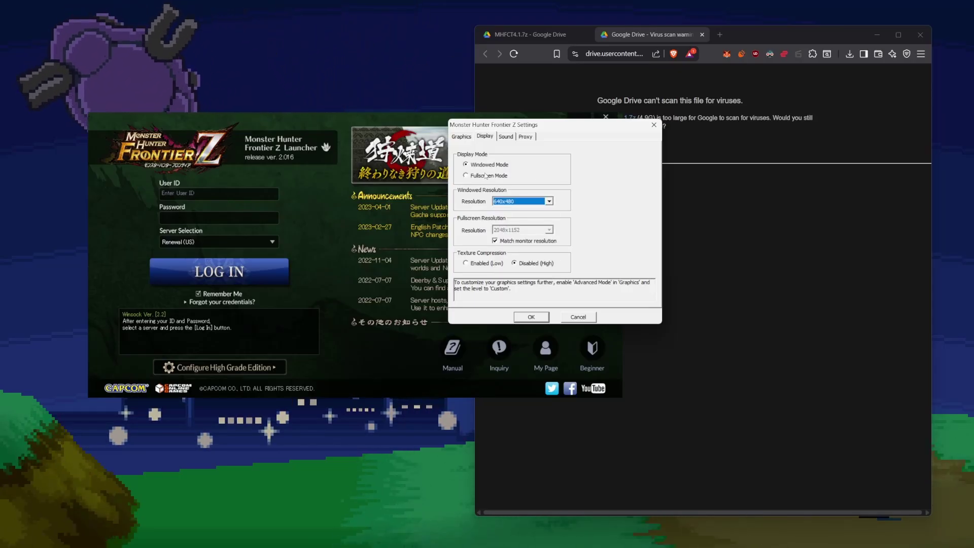
pyautogui.click(515, 264)
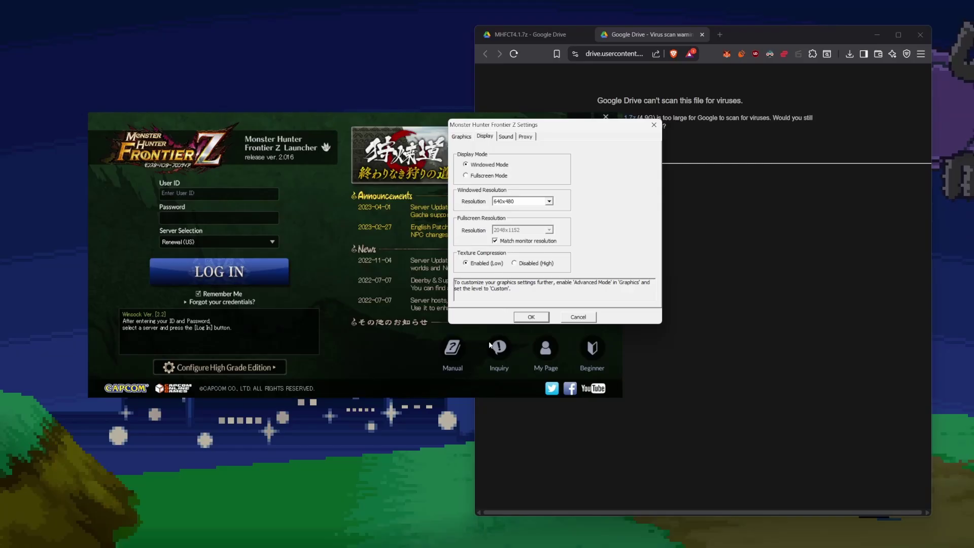
pyautogui.click(540, 320)
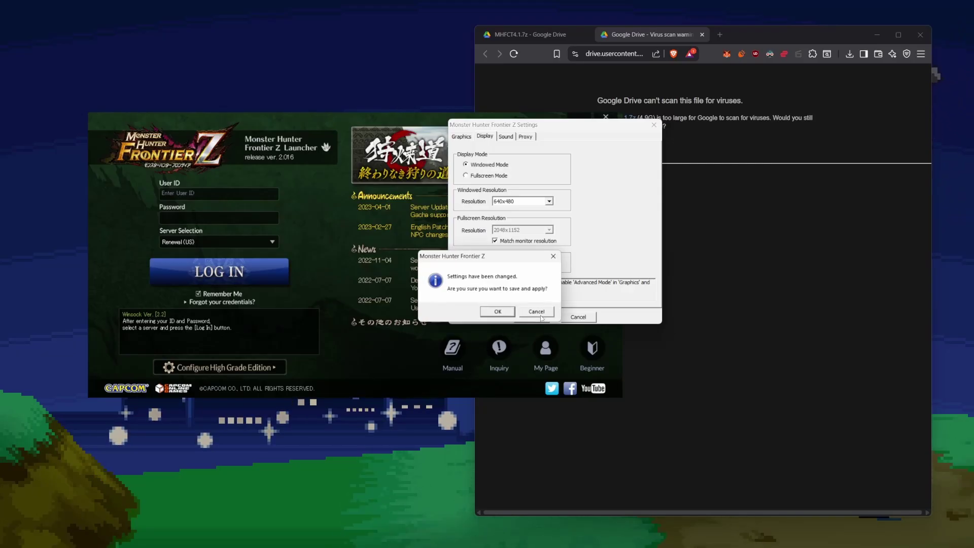
pyautogui.click(505, 313)
pyautogui.click(528, 311)
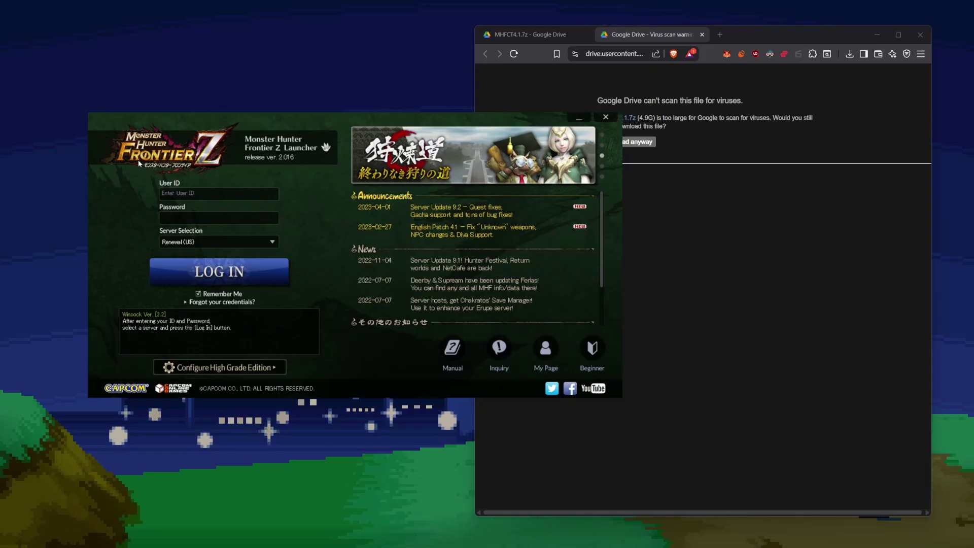
# Step: Log in to the Renewal (US) server with the account's user ID and password, and start the game with the existing Gunlance character
pyautogui.click(162, 191)
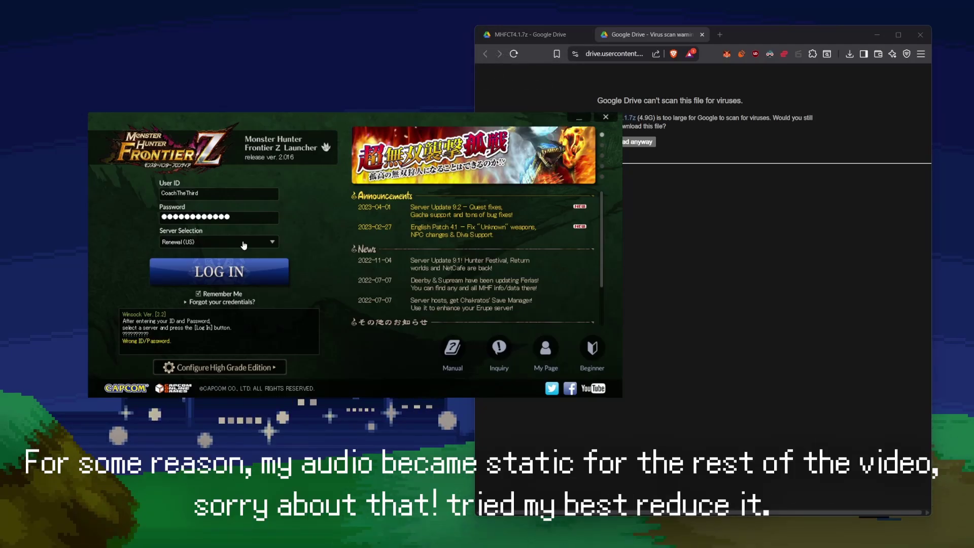
pyautogui.click(244, 242)
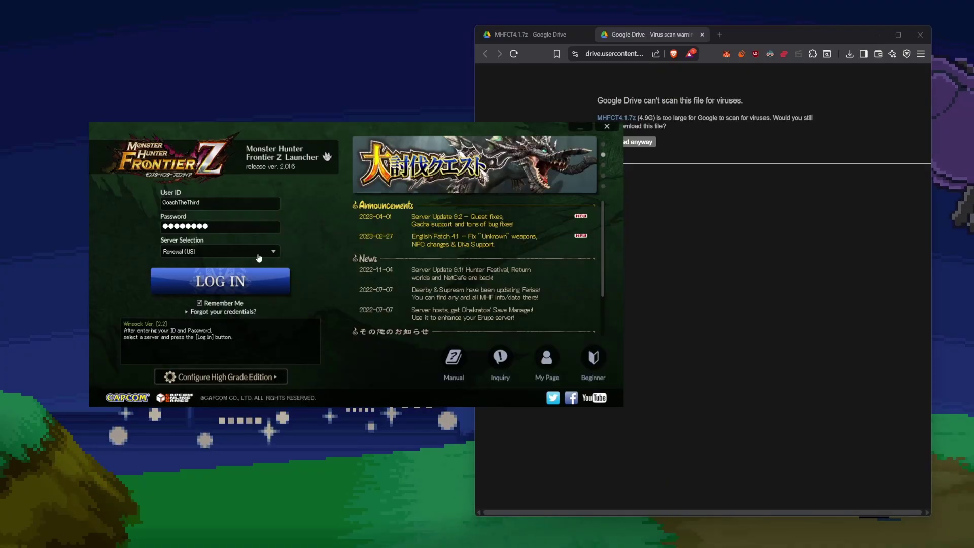
pyautogui.click(282, 285)
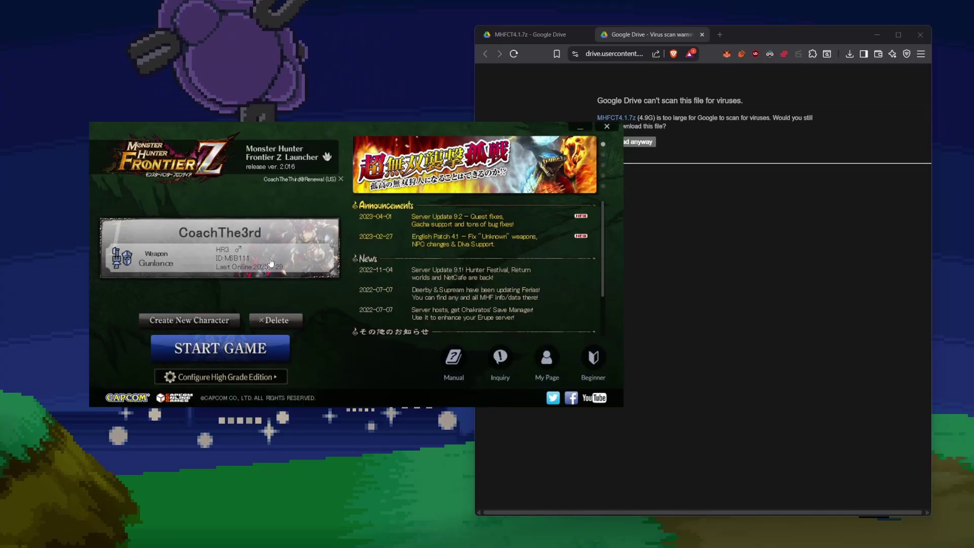
pyautogui.click(263, 355)
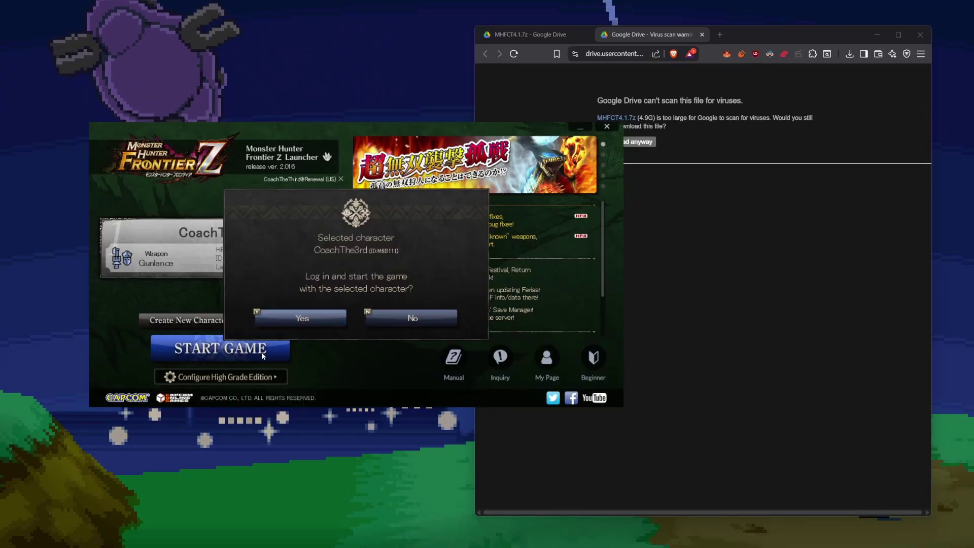
pyautogui.click(286, 318)
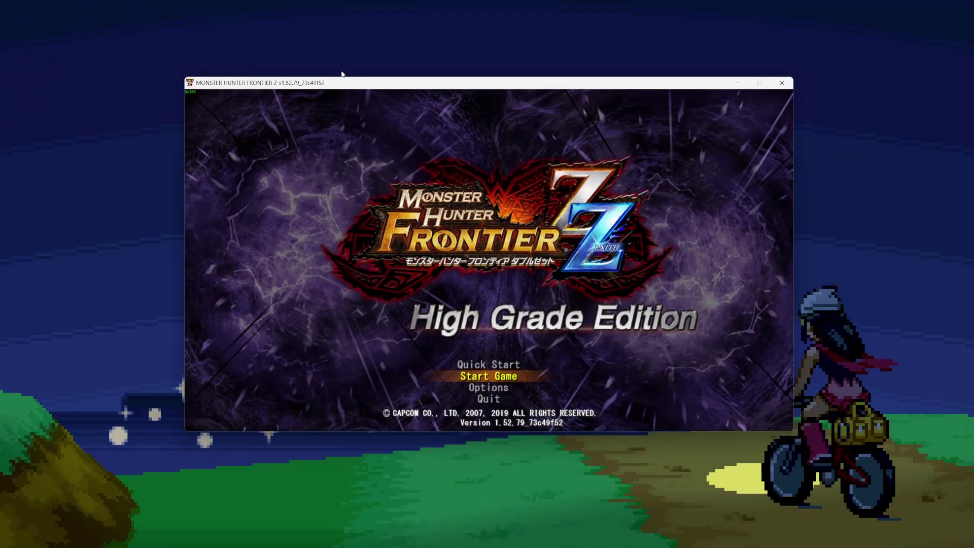
# Step: In the title screen options, lower the BGM volume to the minimum and the SE volume to two bars
pyautogui.press('Return')
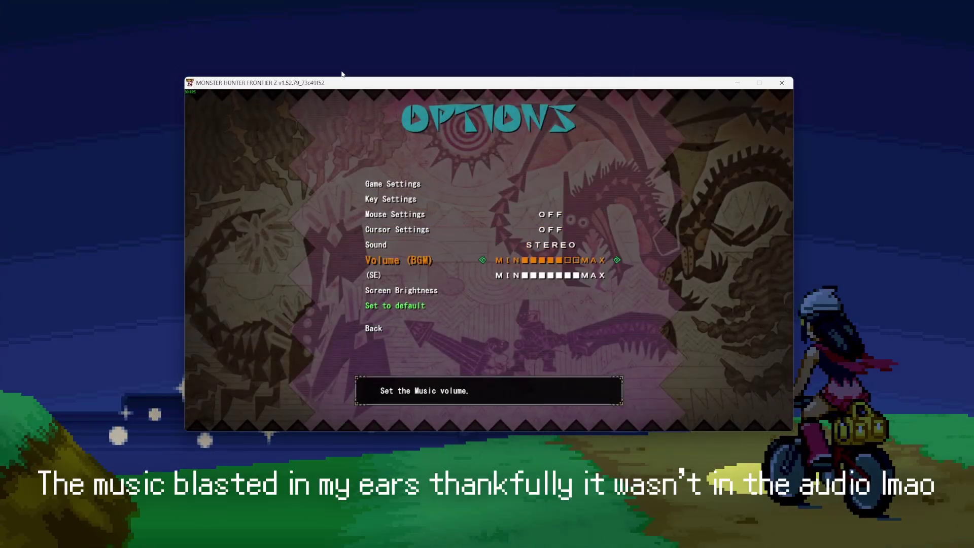
pyautogui.press('Up')
pyautogui.press('Up')
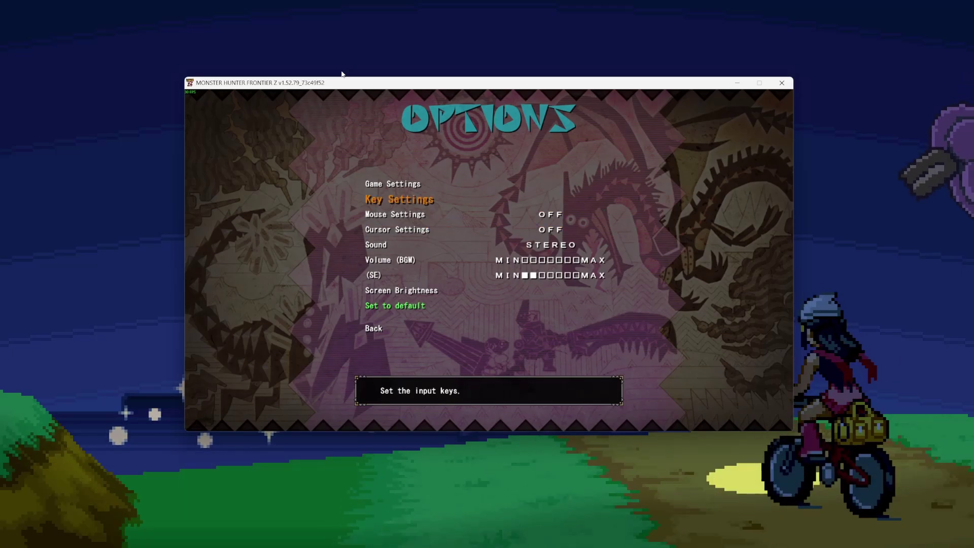
# Step: Open the Key Settings and look over the Keyboard, Mouse and Gamepad control pages
pyautogui.press('Return')
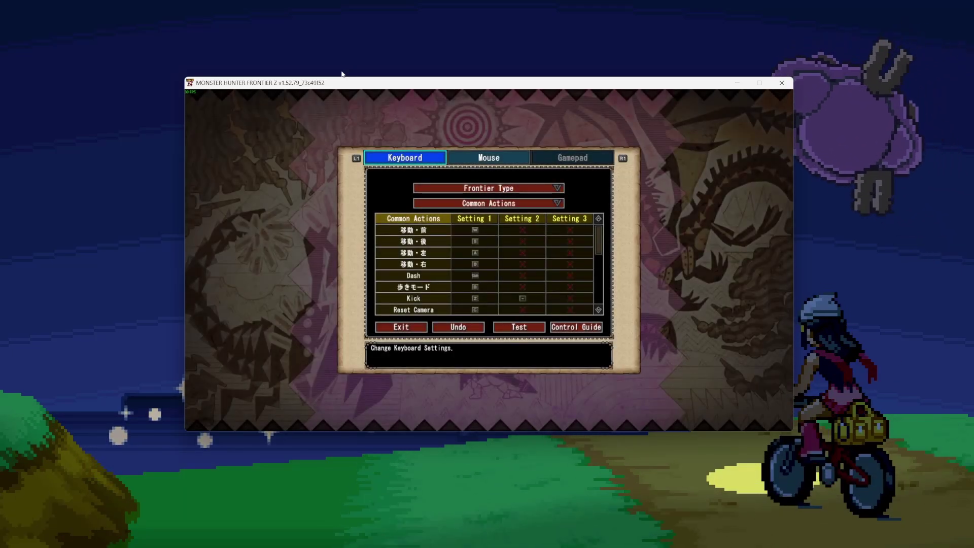
pyautogui.press('Right')
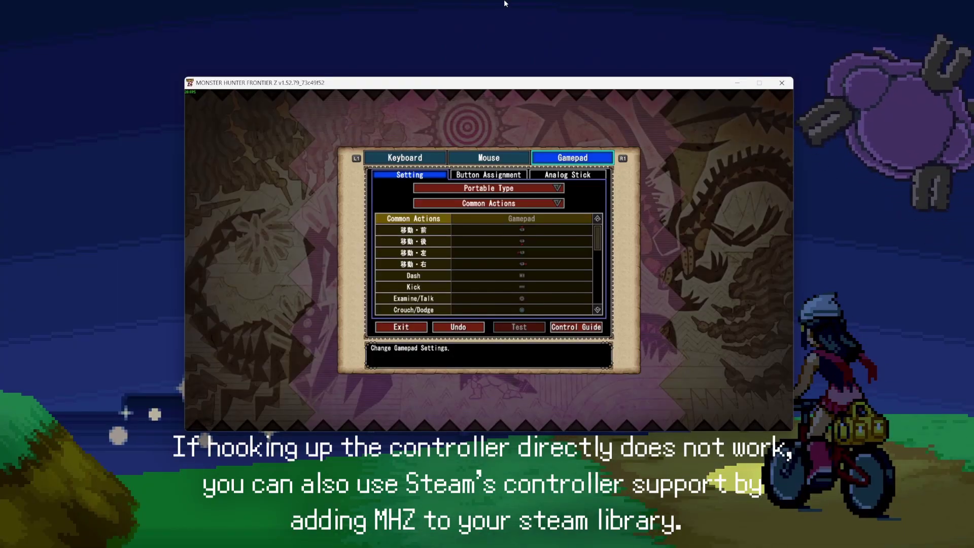
pyautogui.press('Left')
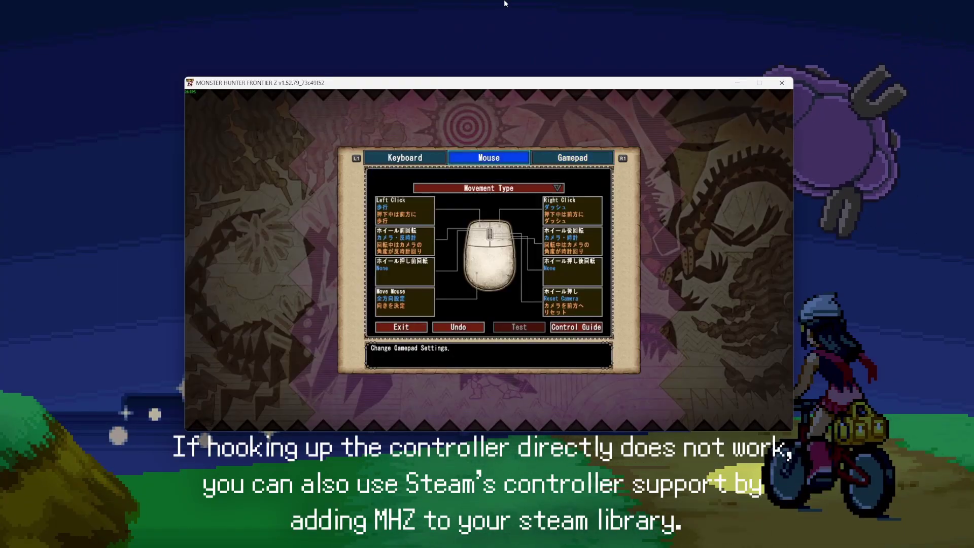
pyautogui.press('Right')
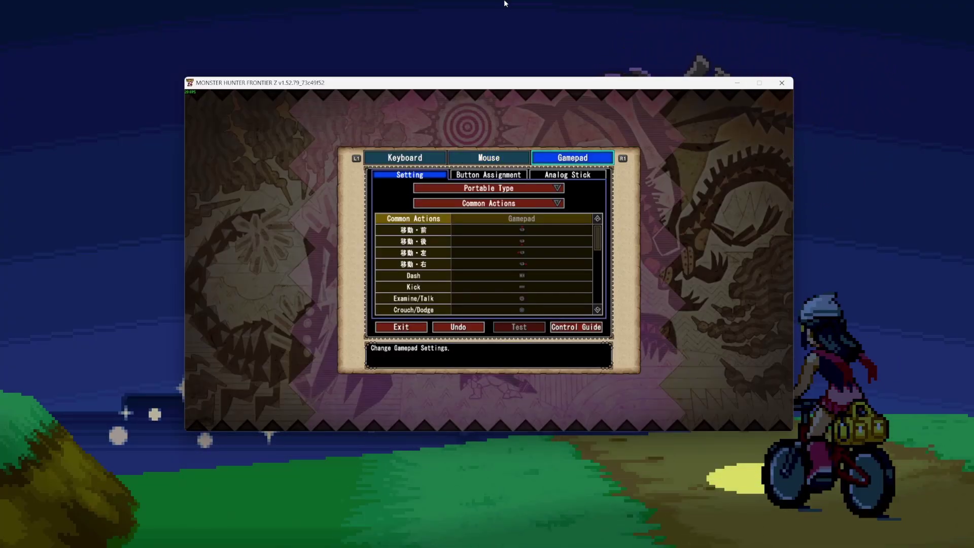
# Step: Choose Portable Type as the gamepad's operation type and confirm the reset of the current assignments
pyautogui.press('Down')
pyautogui.press('Down')
pyautogui.press('Return')
pyautogui.press('Up')
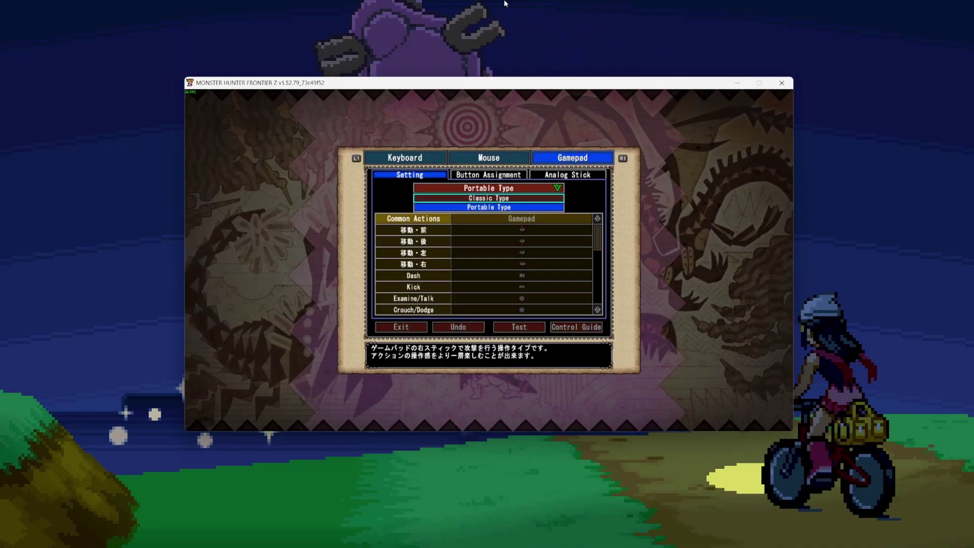
pyautogui.press('Up')
pyautogui.press('Return')
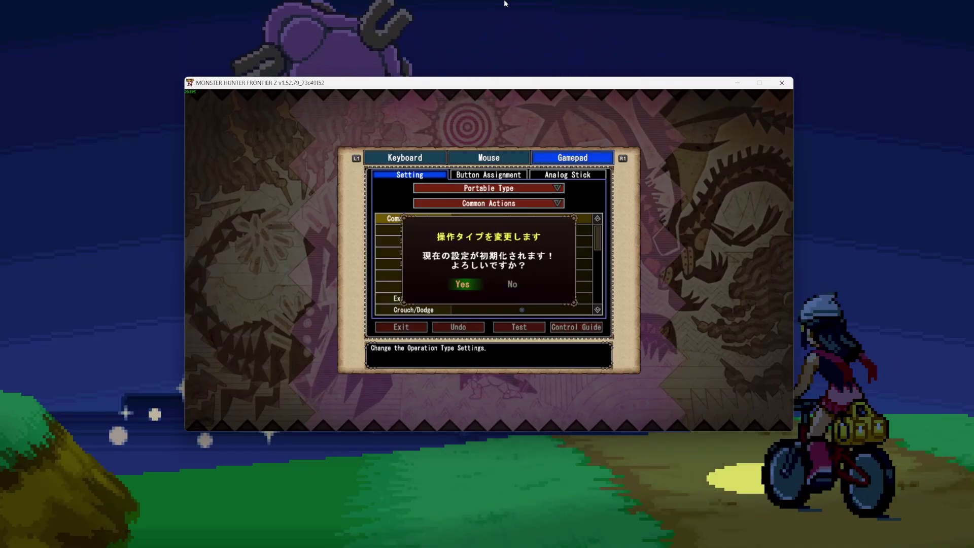
pyautogui.press('Return')
# Step: Examine the gamepad's Analog Stick and Button Assignment pages, return to its Setting page and leave the Key Settings
pyautogui.press('Up')
pyautogui.press('Right')
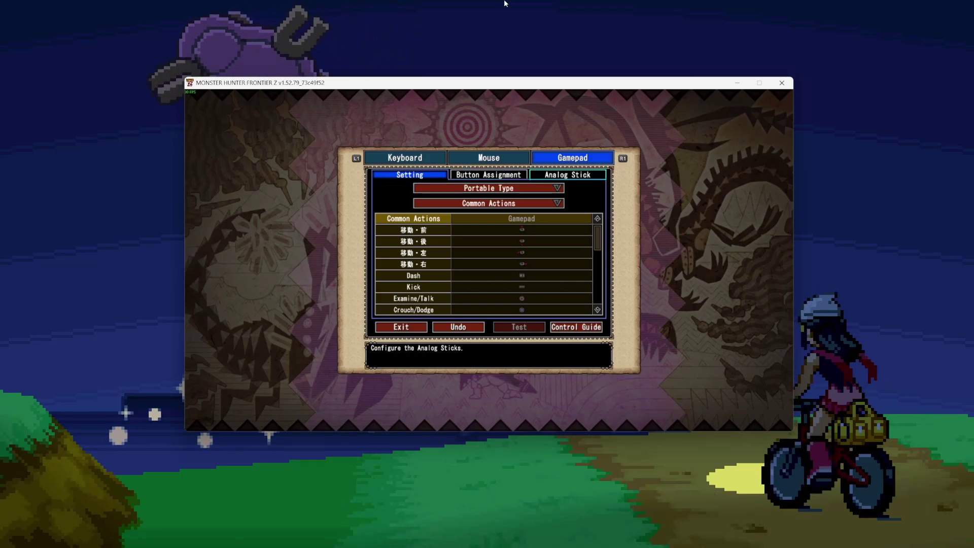
pyautogui.press('Return')
pyautogui.press('Left')
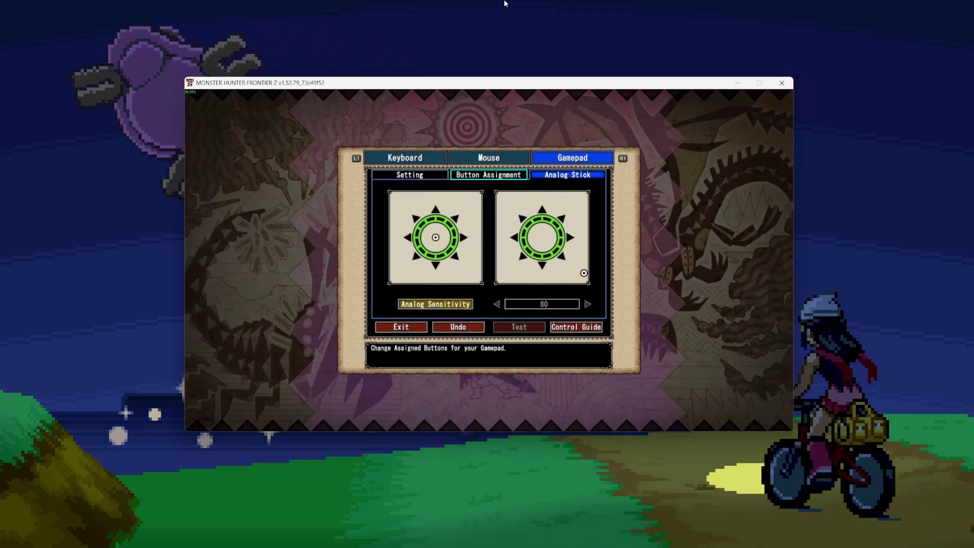
pyautogui.press('Return')
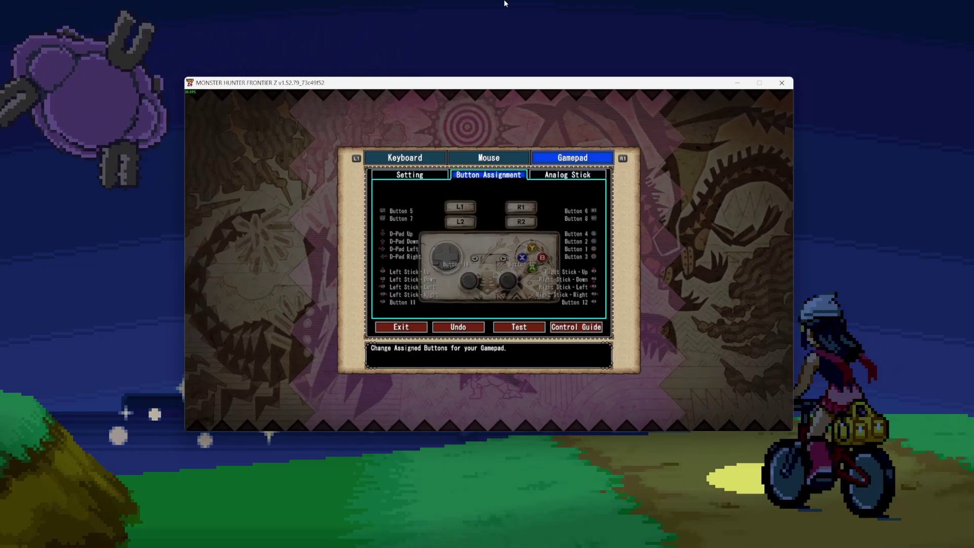
pyautogui.press('Left')
pyautogui.press('Return')
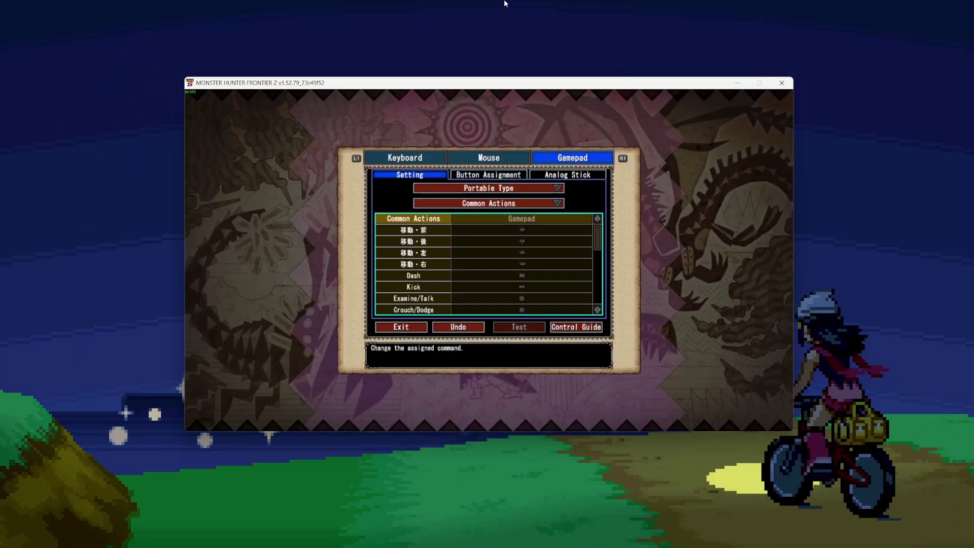
pyautogui.press('Escape')
pyautogui.press('Escape')
pyautogui.press('Return')
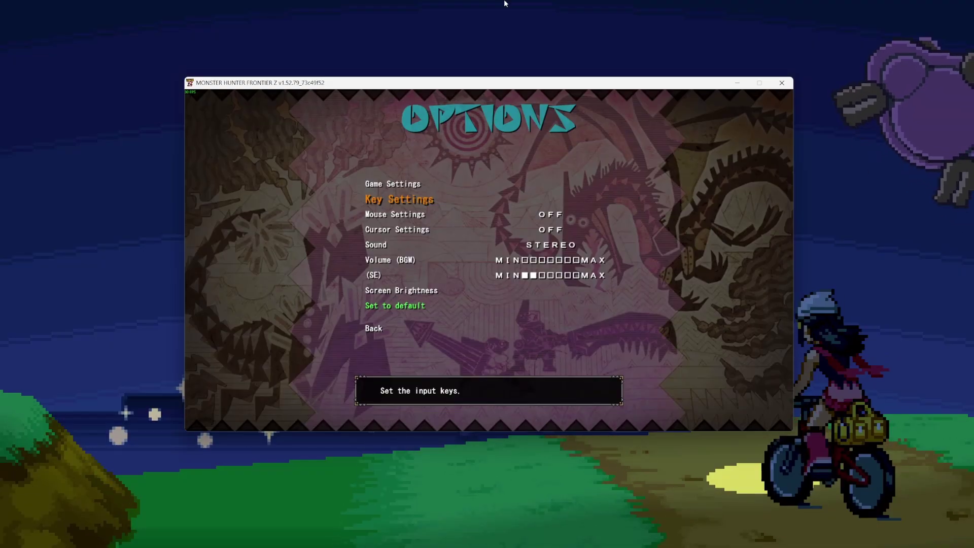
# Step: Leave the options and enter the game world with Start Game
pyautogui.press('Escape')
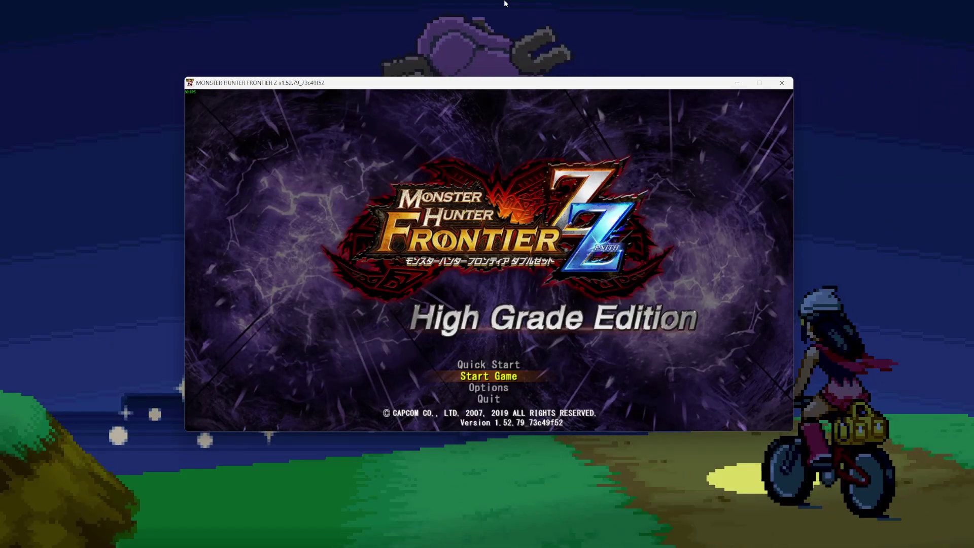
pyautogui.press('Return')
pyautogui.press('Return')
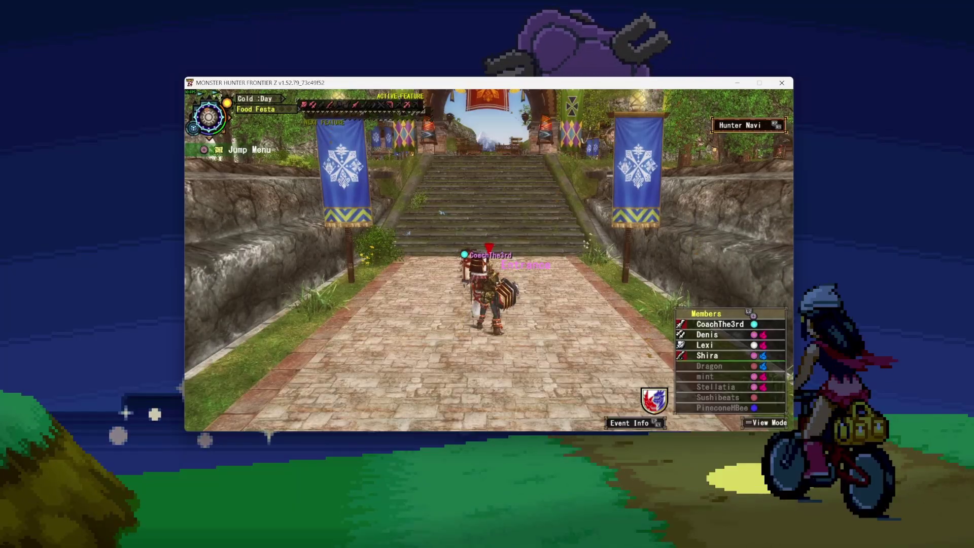
# Step: Open the in-game options and look through the Display (Gen, Quests) settings, from Name/ID/RP Swap downwards
pyautogui.press('Escape')
pyautogui.press('Down')
pyautogui.press('Down')
pyautogui.press('Down')
pyautogui.press('Down')
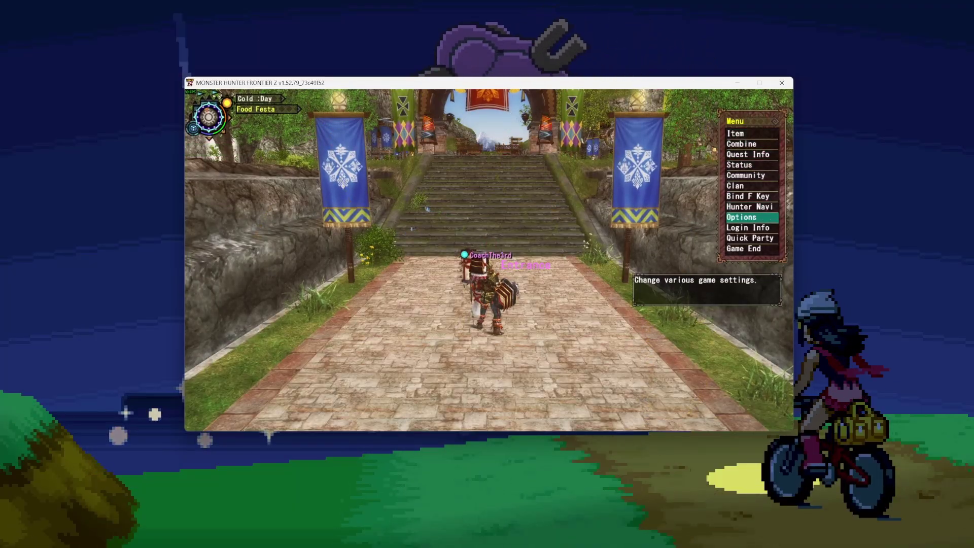
pyautogui.press('Return')
pyautogui.press('Down')
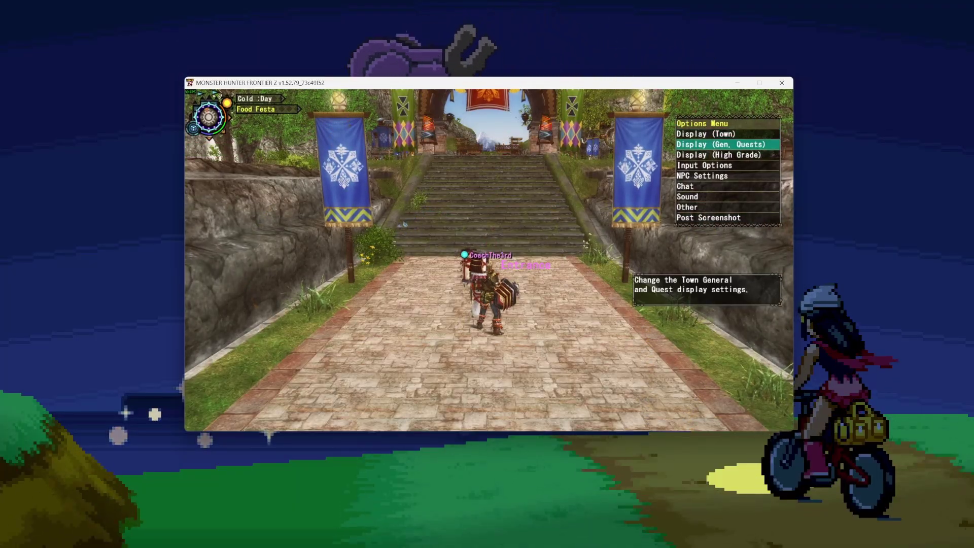
pyautogui.press('Return')
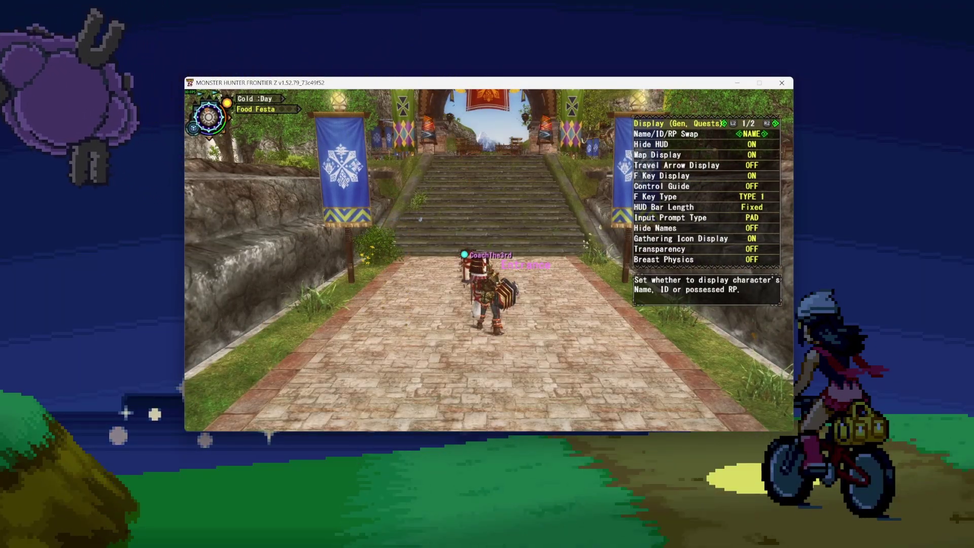
pyautogui.press('Down')
pyautogui.press('Down')
pyautogui.press('Down')
pyautogui.press('Down')
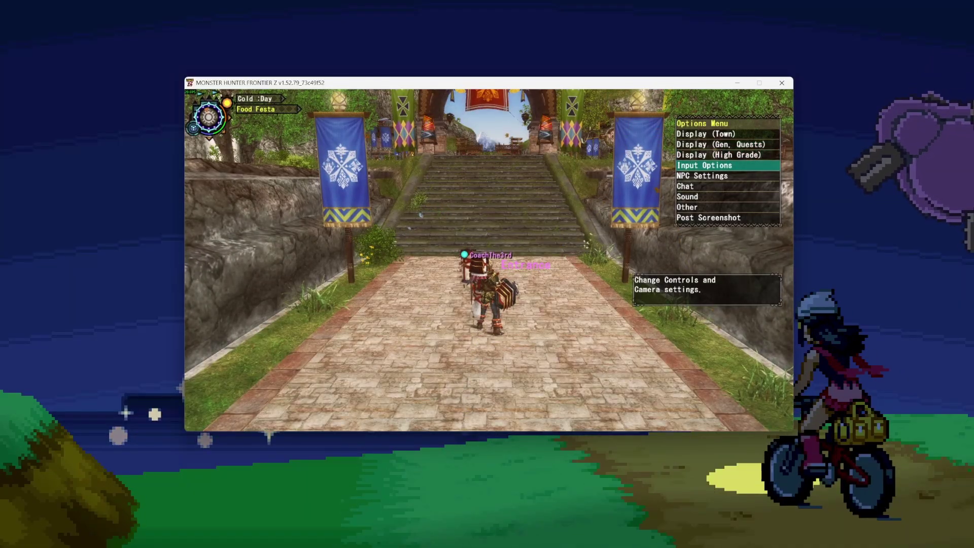
# Step: Look through the Input Options, including Cursor Settings and Camera Pan Speed, and leave the Options Menu
pyautogui.press('Return')
pyautogui.press('Down')
pyautogui.press('Down')
pyautogui.press('Down')
pyautogui.press('Down')
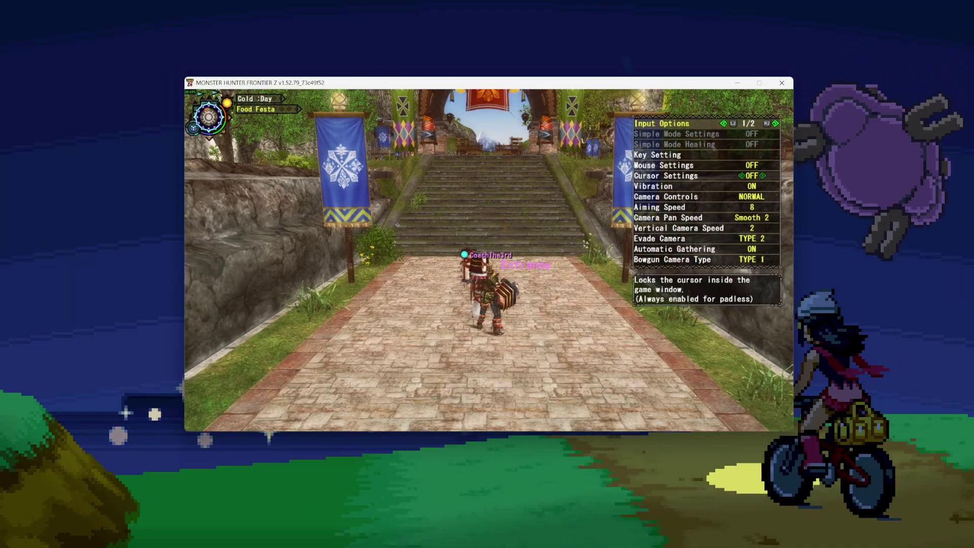
pyautogui.press('Down')
pyautogui.press('Down')
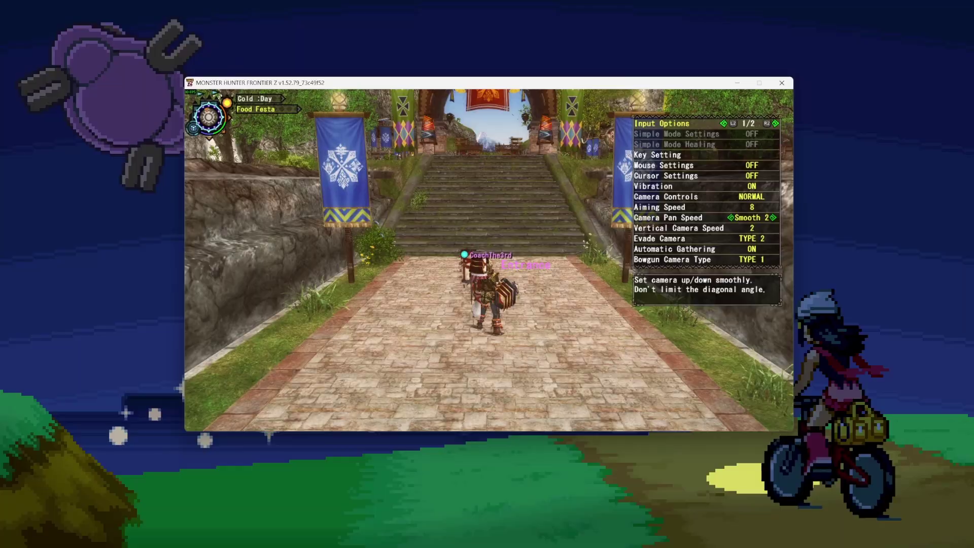
pyautogui.press('Escape')
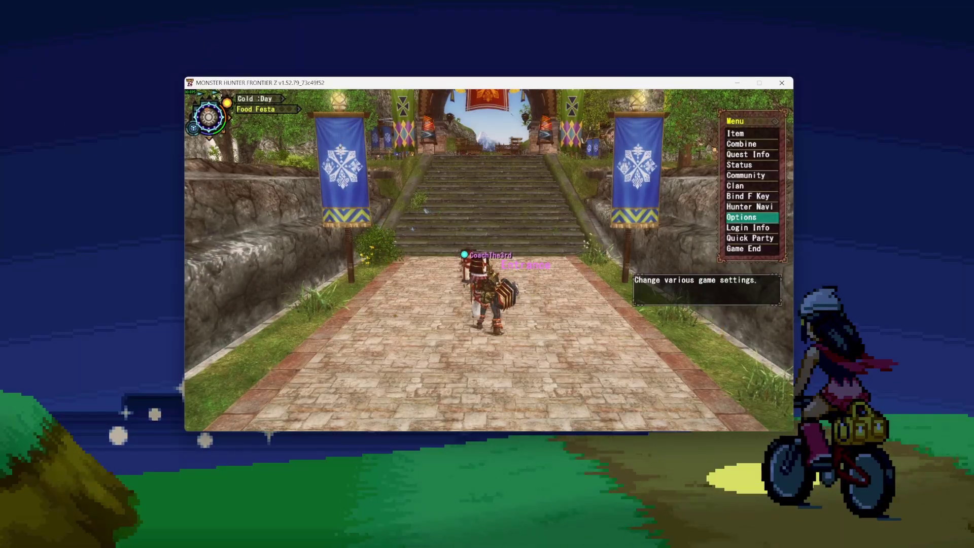
# Step: Close the in-game menu and run the character up the stairs and through the archway into town
pyautogui.press('Escape')
pyautogui.press('w')
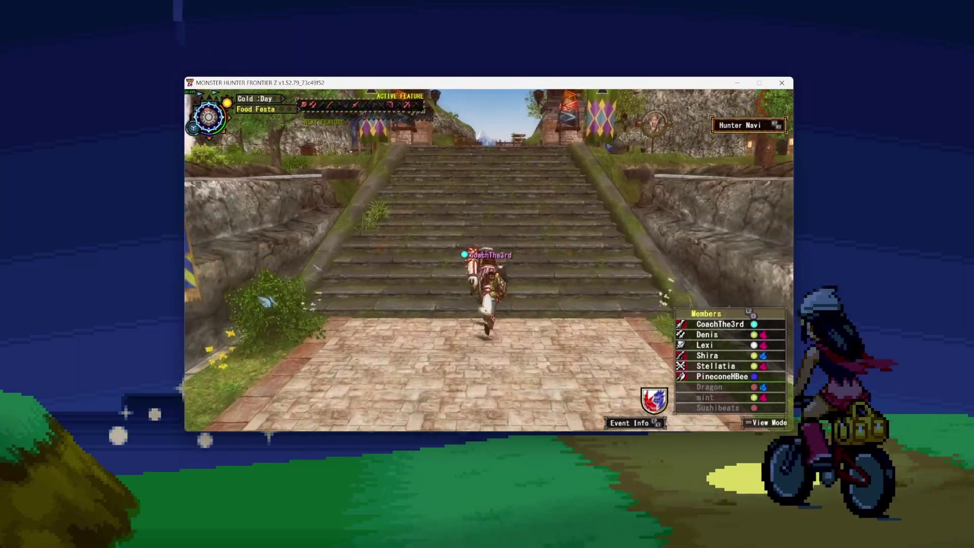
pyautogui.press('w')
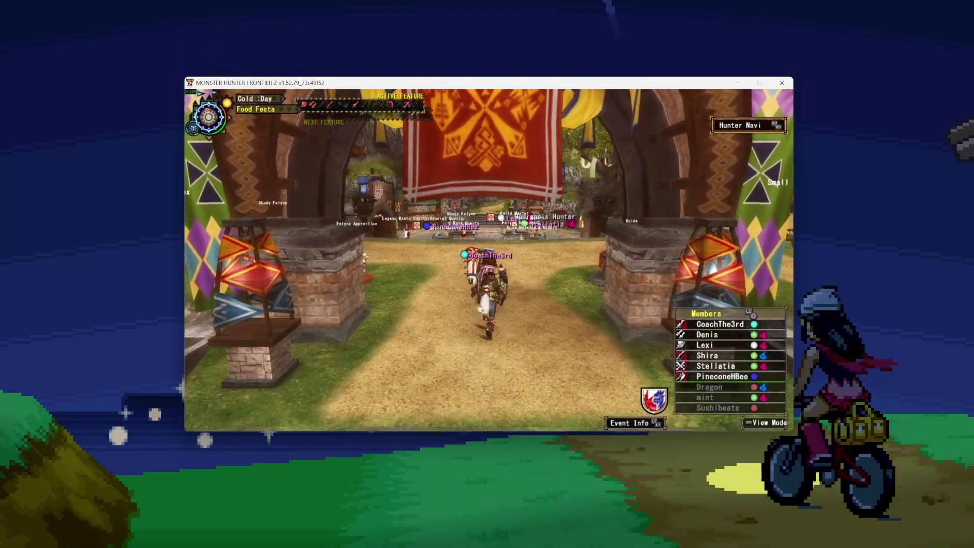
# Step: Run the character through the archway to the edge of the circular plaza and turn the camera there
pyautogui.press('w')
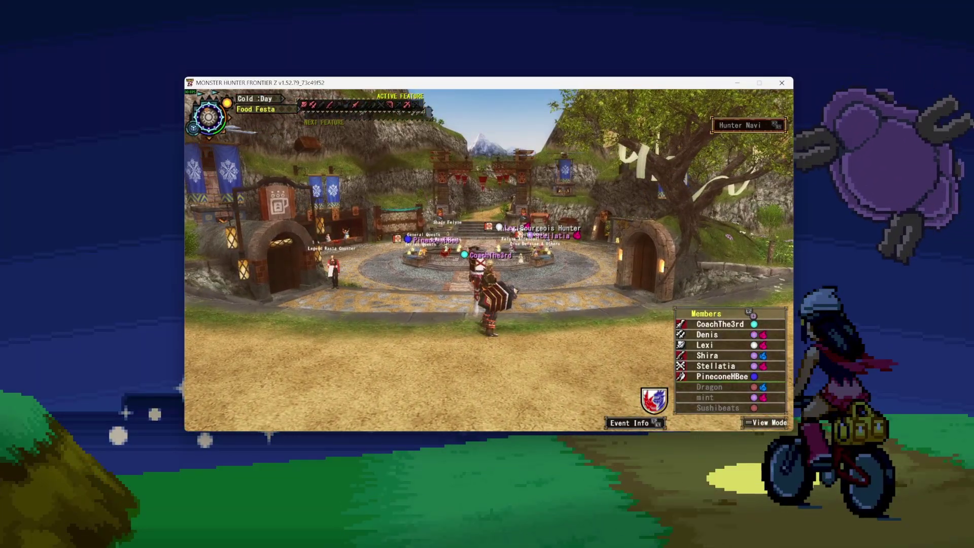
pyautogui.press('Left')
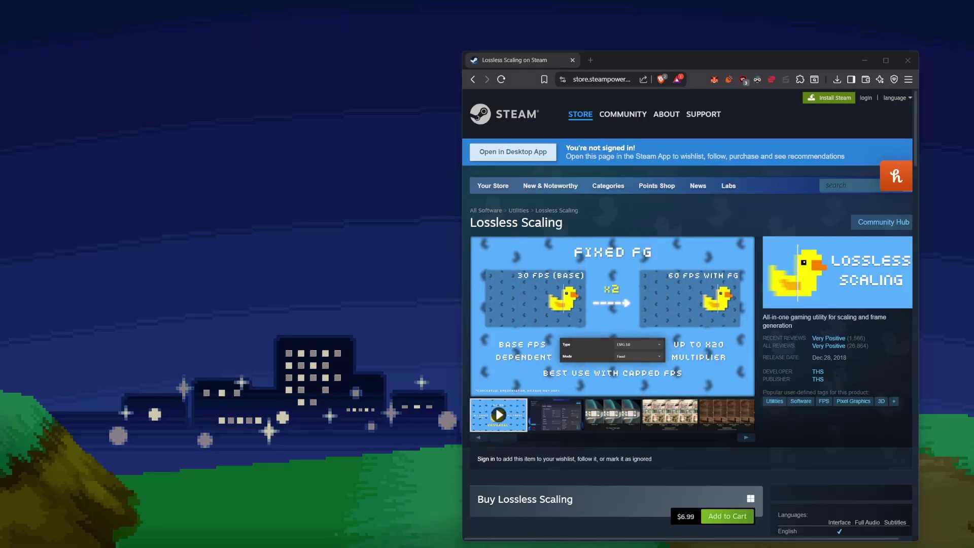
# Step: Place the Lossless Scaling website beside its Steam store page and look through its Latest Updates, Tutorials and Official Downloads sections
pyautogui.moveTo(973, 78); pyautogui.dragTo(398, 59)
pyautogui.scroll(-5, 385, 214)
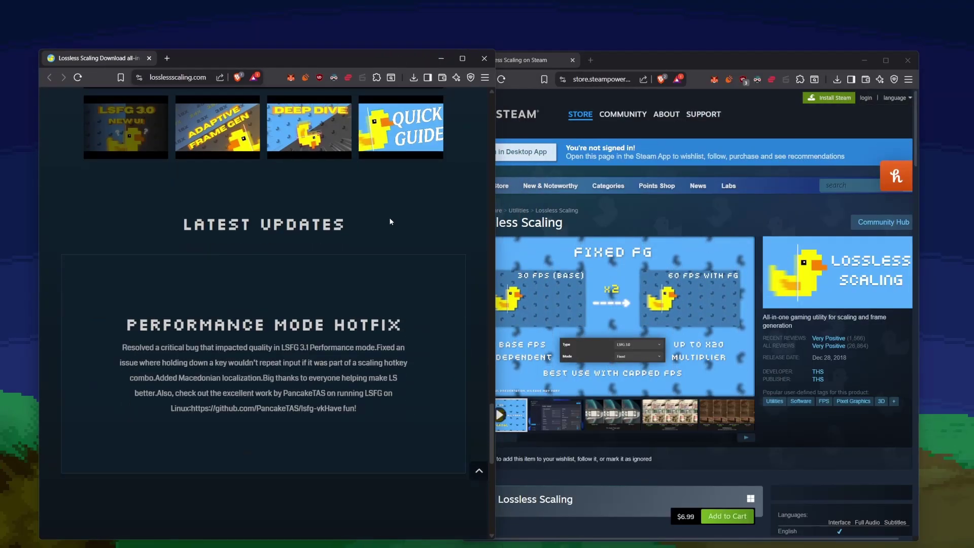
pyautogui.scroll(-3, 389, 221)
pyautogui.scroll(5, 393, 221)
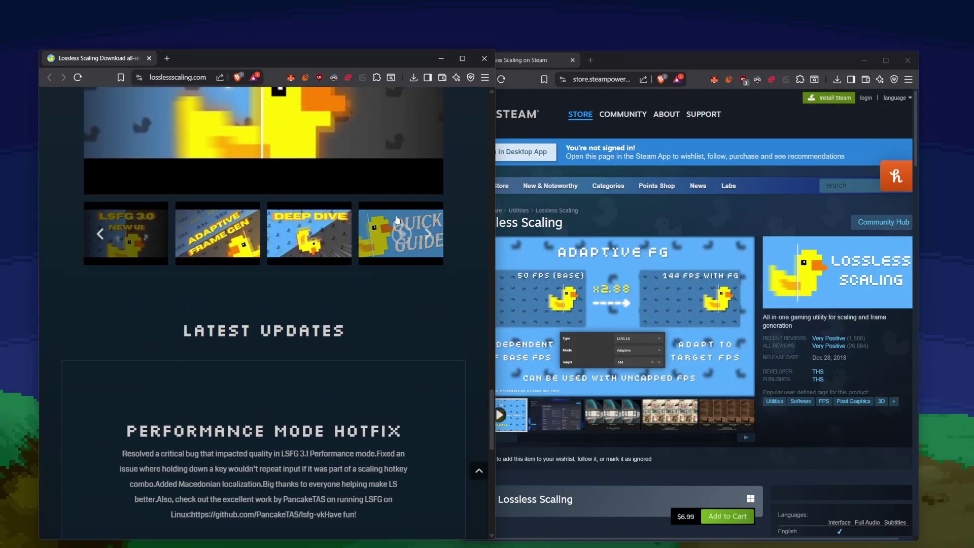
pyautogui.scroll(5, 397, 219)
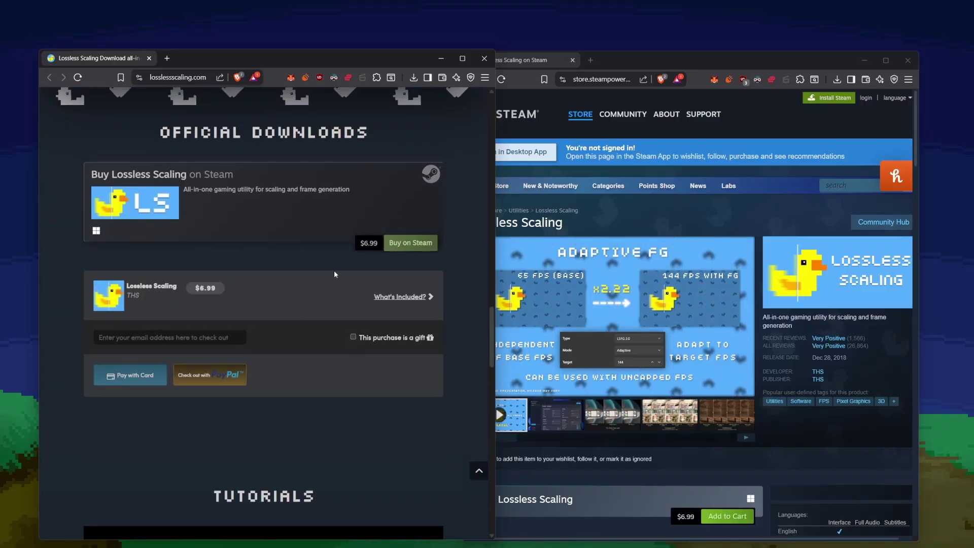
pyautogui.scroll(5, 337, 271)
pyautogui.scroll(-4, 342, 267)
pyautogui.scroll(1, 343, 267)
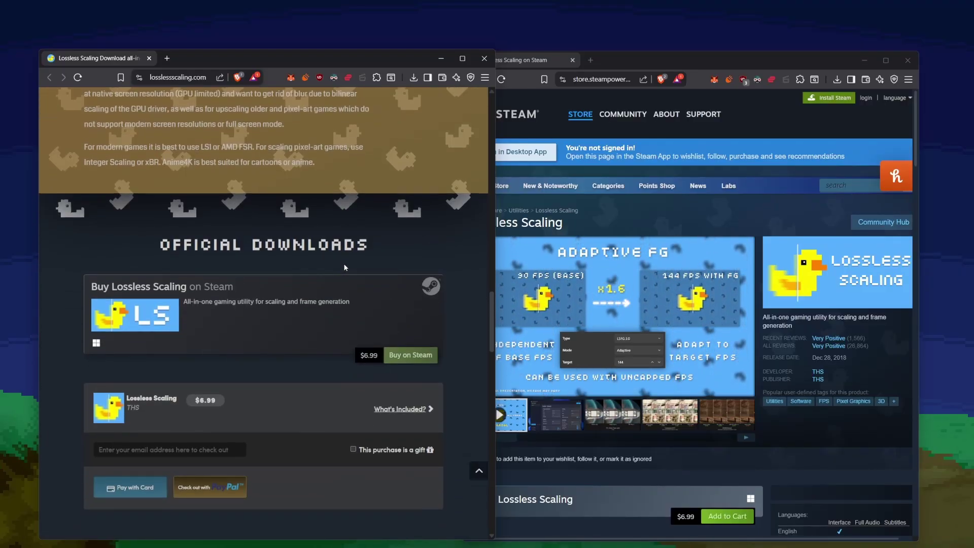
pyautogui.scroll(6, 344, 268)
pyautogui.moveTo(452, 61)
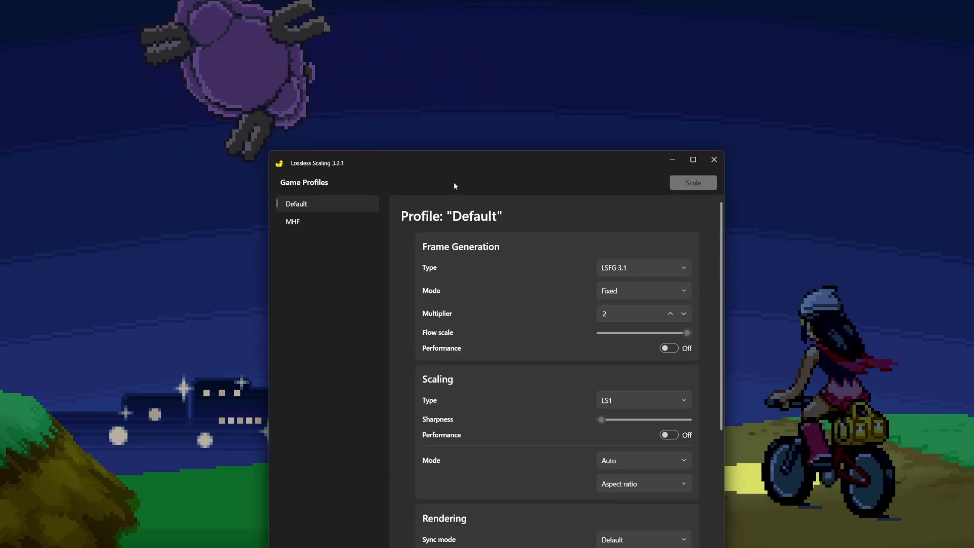
# Step: Bring the whole Lossless Scaling window into view and read the description of the Frame Generation Mode options, Fixed and Adaptive
pyautogui.moveTo(544, 152); pyautogui.dragTo(466, 25)
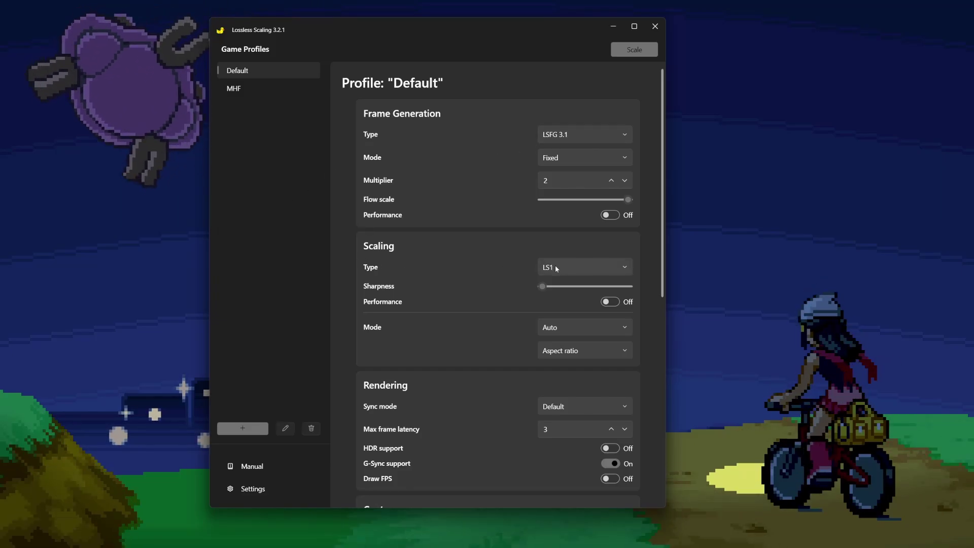
pyautogui.moveTo(552, 160)
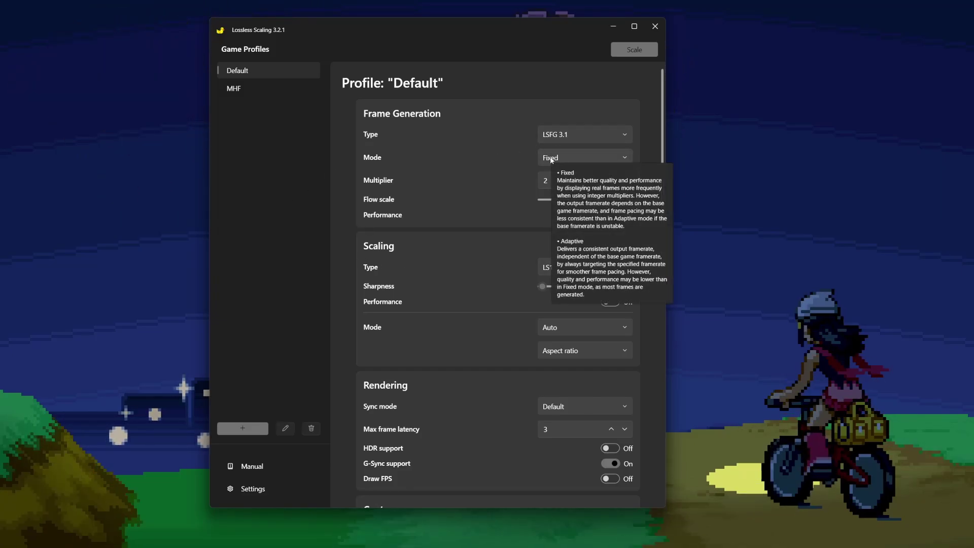
# Step: Arrange the Monster Hunter Frontier Z and Lossless Scaling windows side by side, with the game on the left
pyautogui.moveTo(450, 26); pyautogui.dragTo(725, 40)
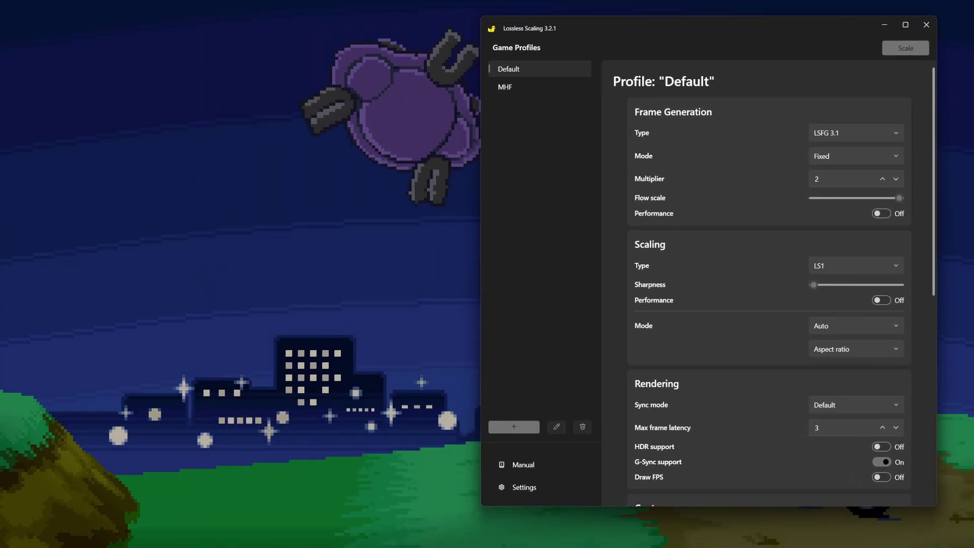
pyautogui.hotkey('alt', 'Tab')
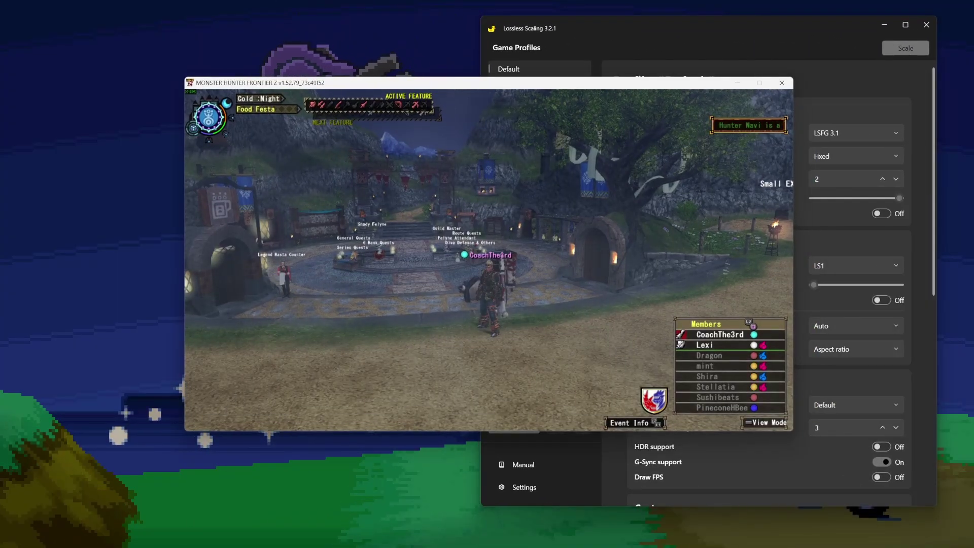
pyautogui.moveTo(530, 80); pyautogui.dragTo(390, 65)
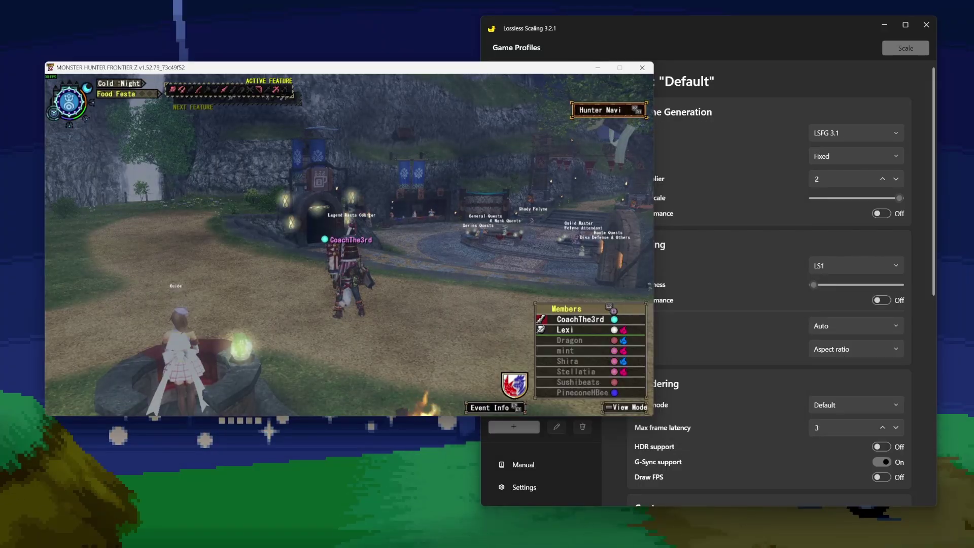
pyautogui.moveTo(337, 72)
pyautogui.mouseDown()
pyautogui.moveTo(343, 100)
pyautogui.moveTo(340, 83)
pyautogui.mouseUp()
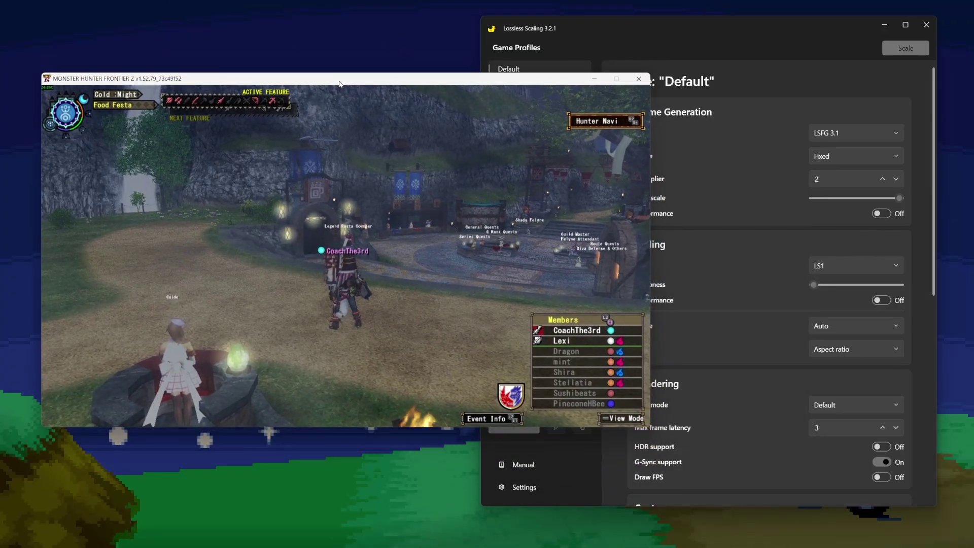